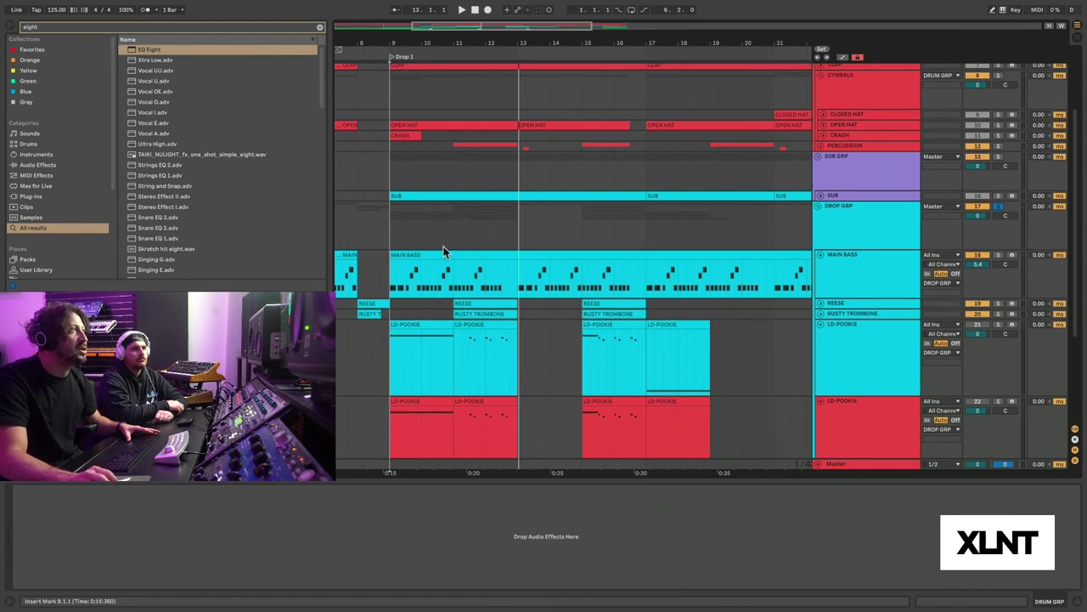
Inspect the MAIN BASS and REESE clips' device chains from bar 9, unfolding the REESE track
{"action": "left_click", "coordinate": [443, 252]}
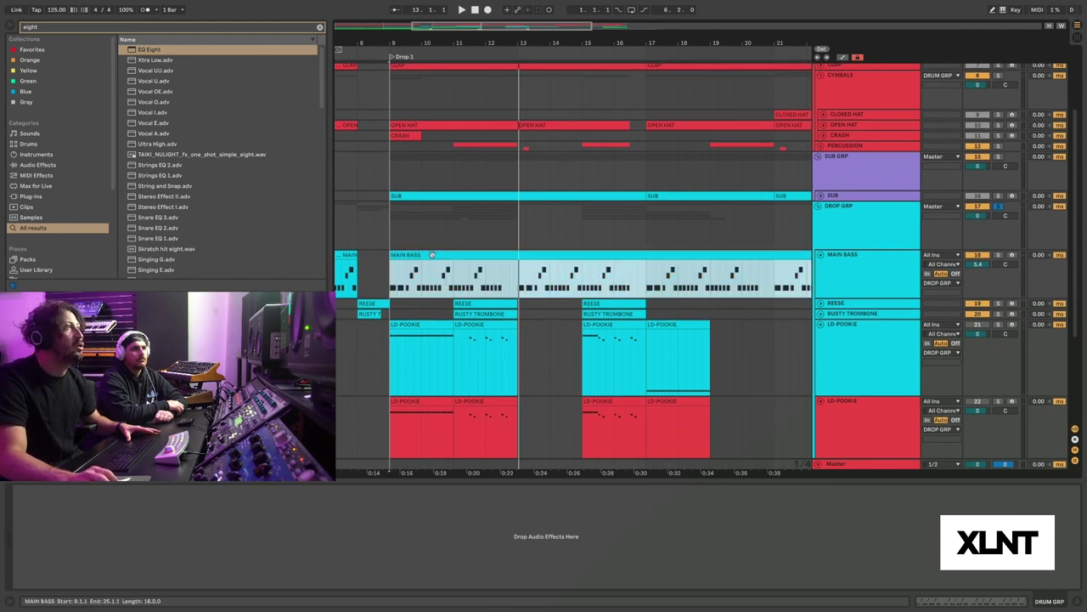
{"action": "key", "text": "space"}
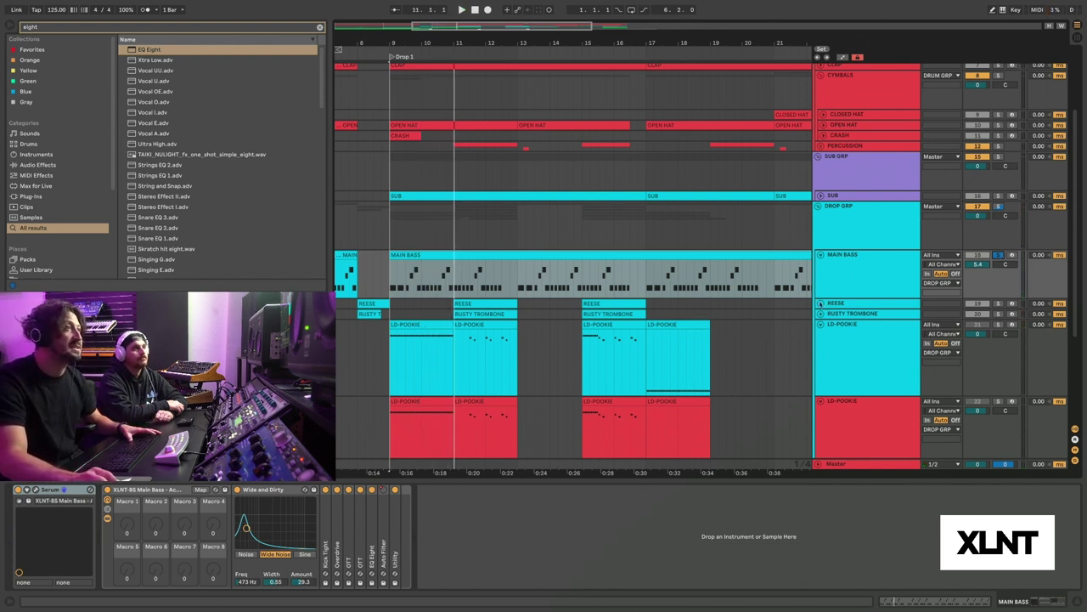
{"action": "left_click", "coordinate": [820, 304]}
{"action": "left_click", "coordinate": [492, 306]}
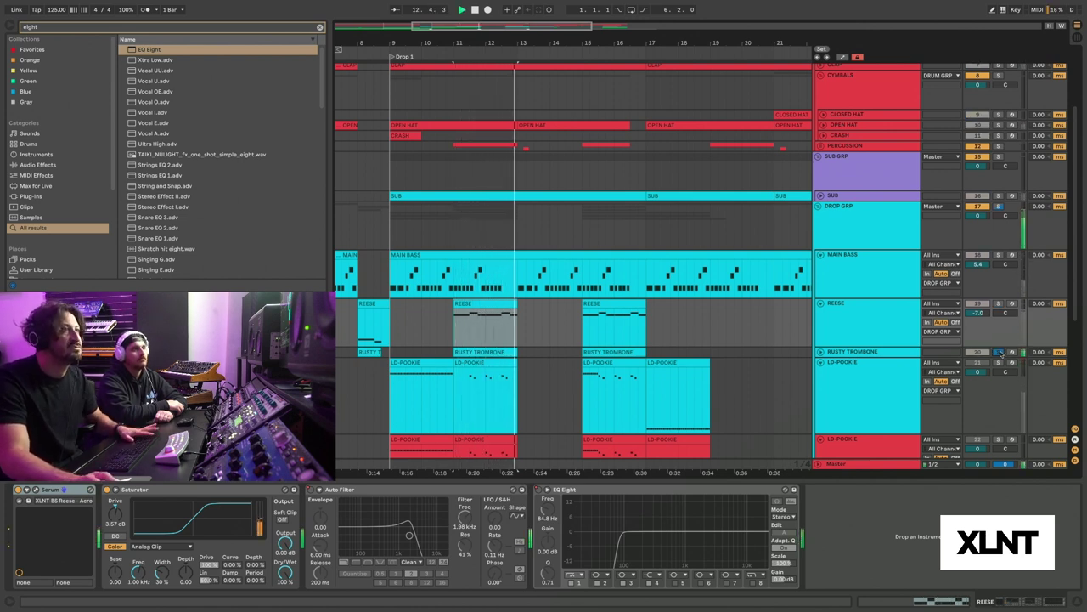
Solo the LD-Pookie (Audio) track and audition it with its Reverb from bar 9
{"action": "scroll", "coordinate": [673, 320], "scroll_direction": "down", "scroll_amount": 1}
{"action": "scroll", "coordinate": [673, 320], "scroll_direction": "down", "scroll_amount": 5}
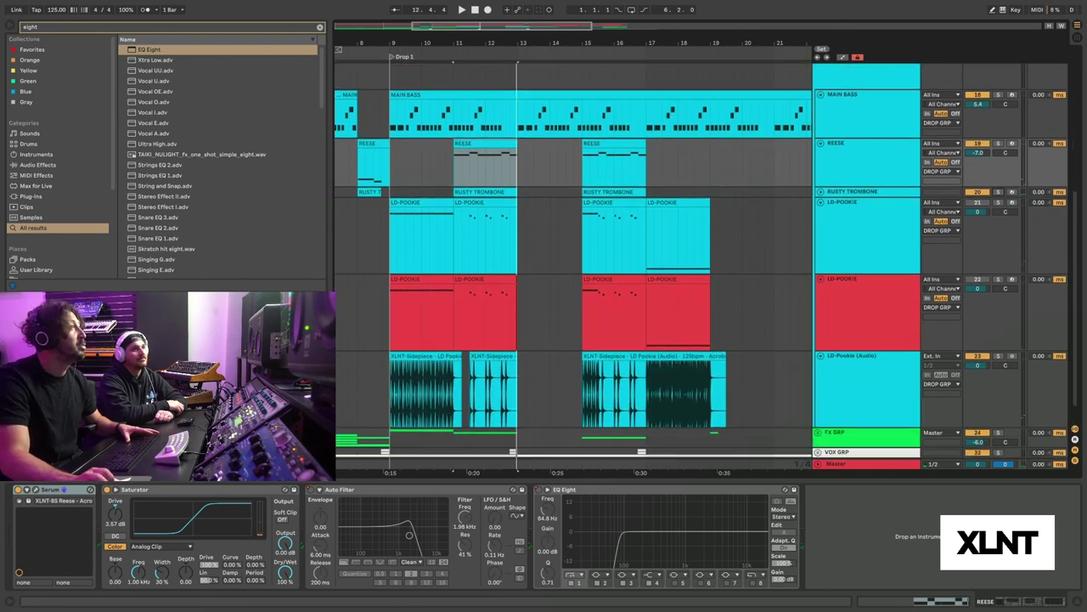
{"action": "key", "text": "space"}
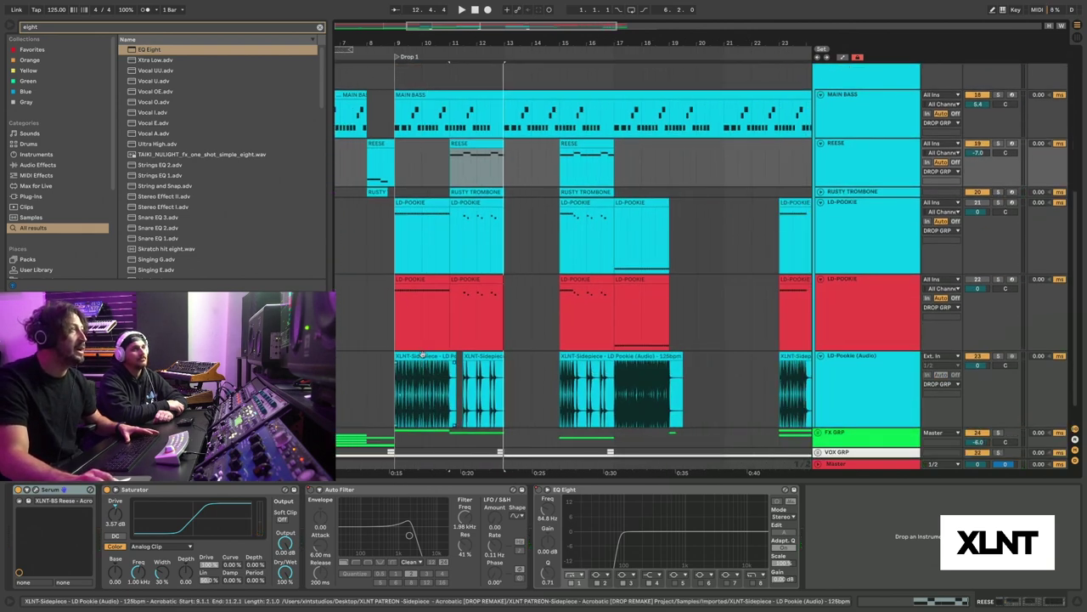
{"action": "left_click", "coordinate": [998, 356]}
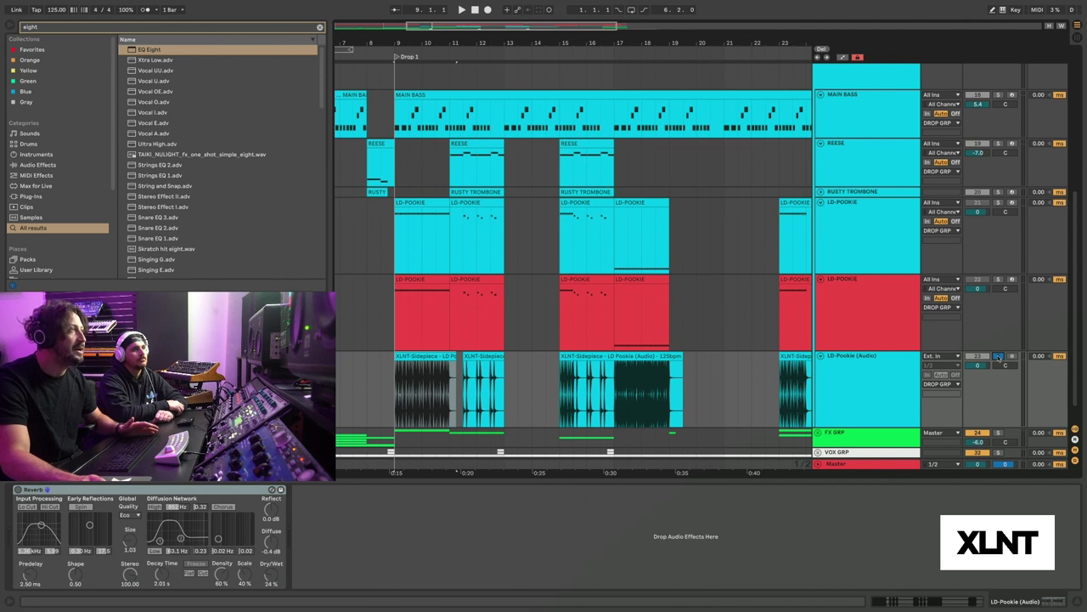
{"action": "key", "text": "space"}
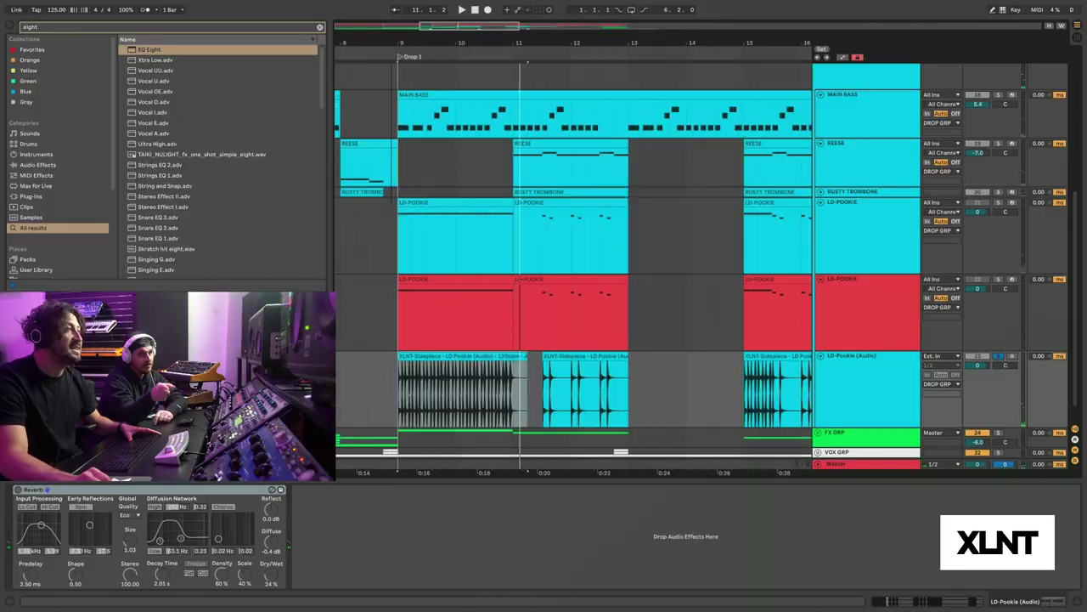
{"action": "scroll", "coordinate": [391, 39], "scroll_direction": "up", "scroll_amount": 2}
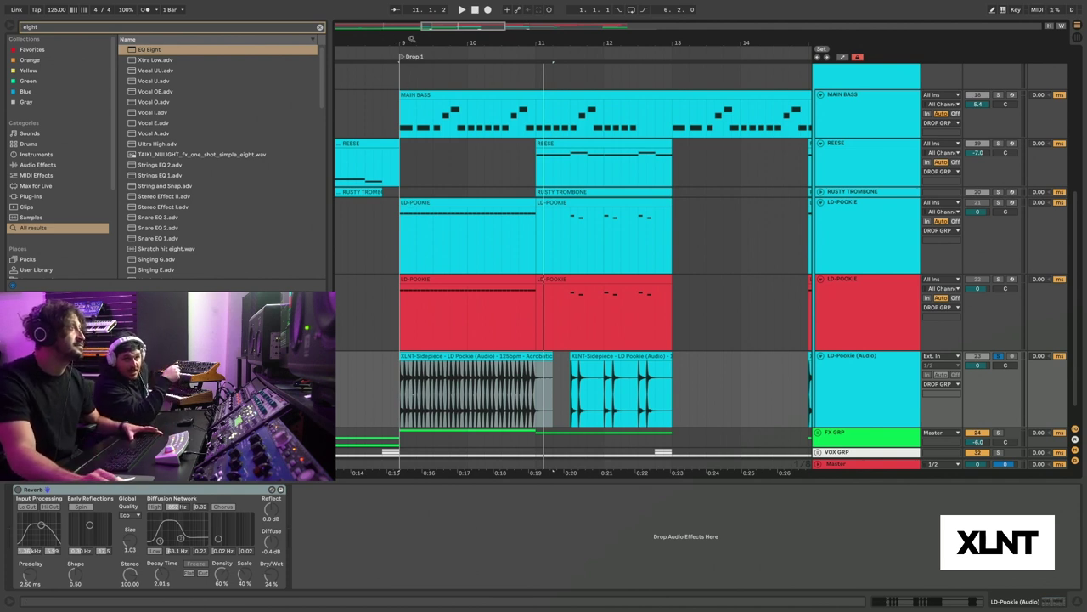
{"action": "scroll", "coordinate": [411, 40], "scroll_direction": "up", "scroll_amount": 2}
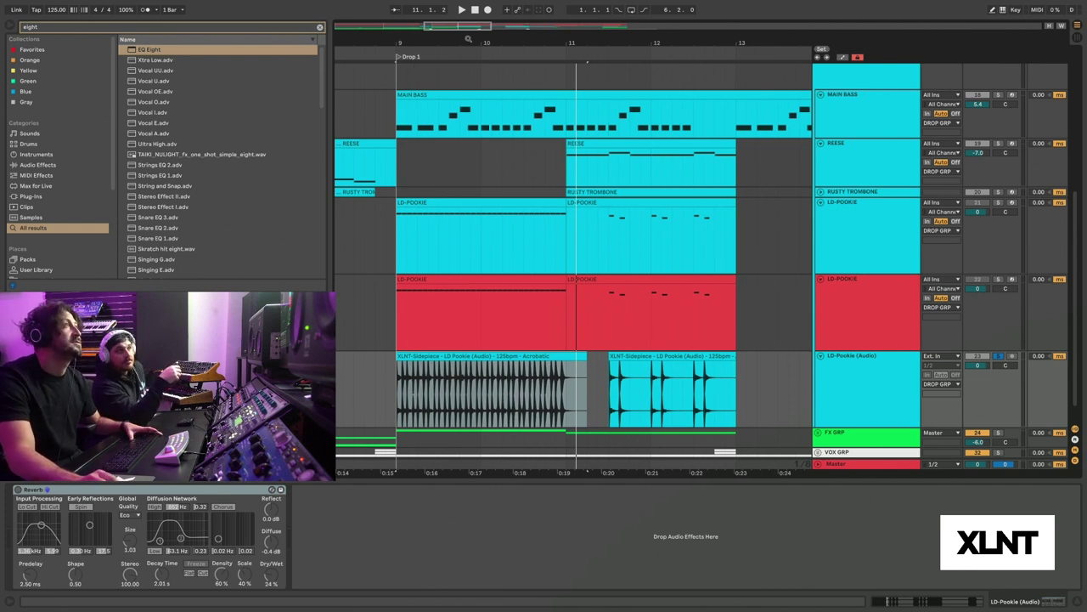
{"action": "scroll", "coordinate": [466, 39], "scroll_direction": "down", "scroll_amount": 3}
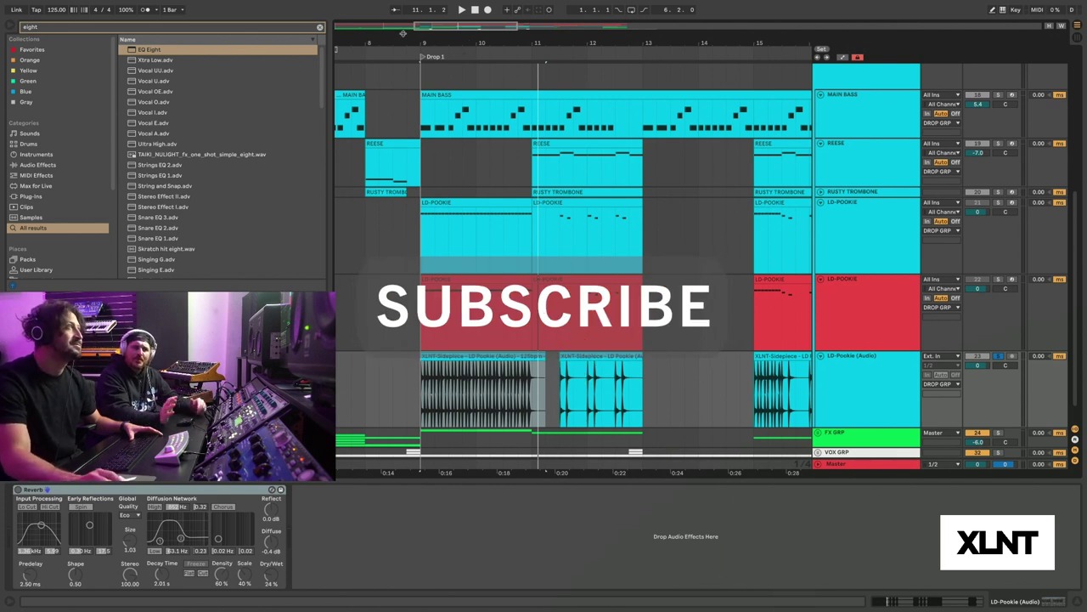
{"action": "scroll", "coordinate": [403, 33], "scroll_direction": "down", "scroll_amount": 1}
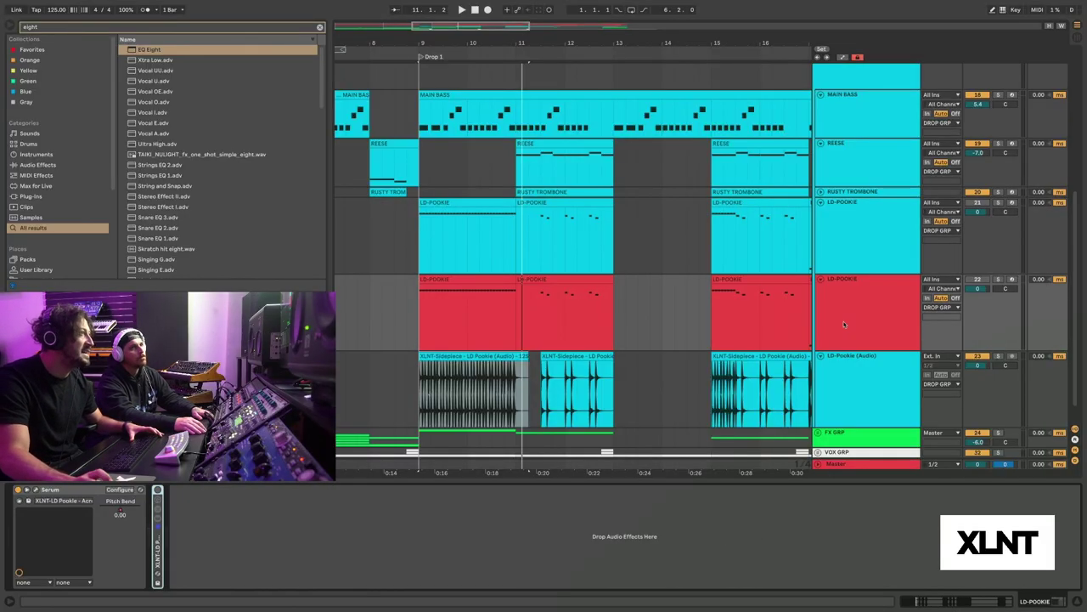
Solo the lower LD-POOKIE track and audition its first clip
{"action": "left_click", "coordinate": [468, 279]}
{"action": "left_click", "coordinate": [999, 282]}
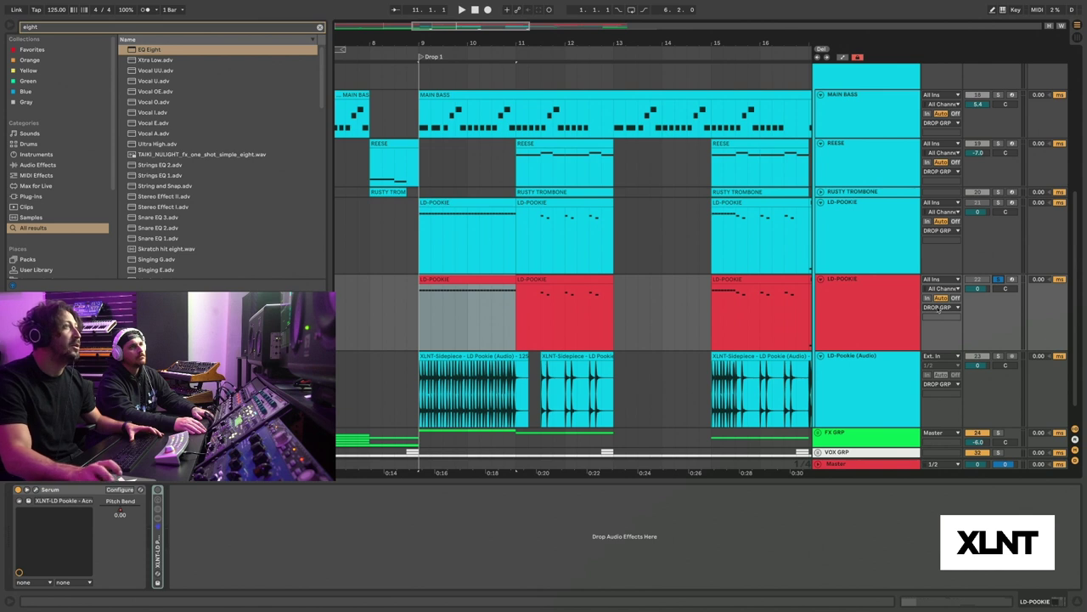
{"action": "key", "text": "space"}
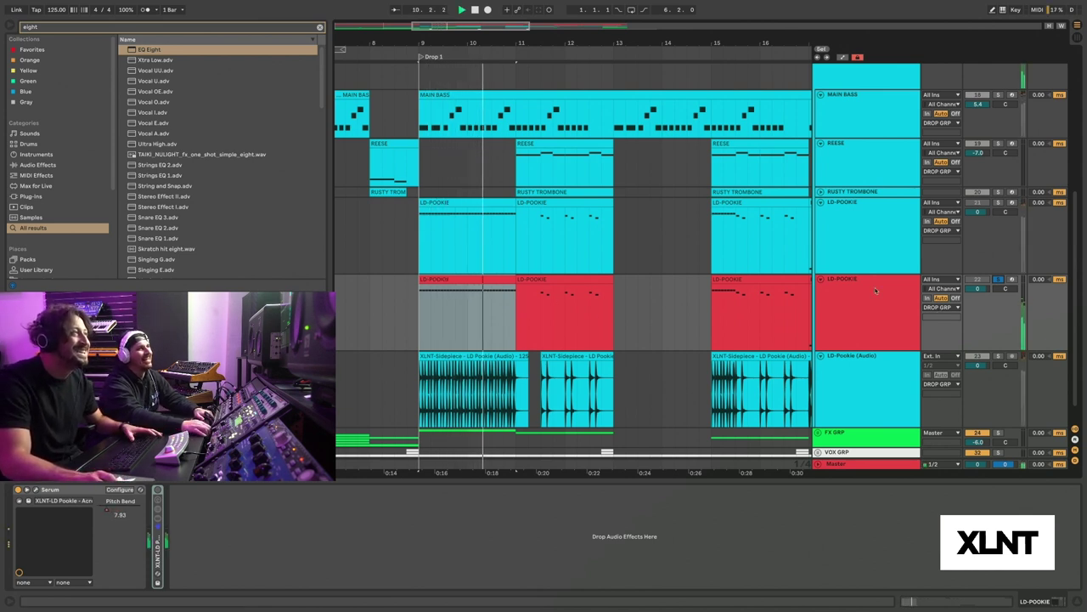
{"action": "key", "text": "space"}
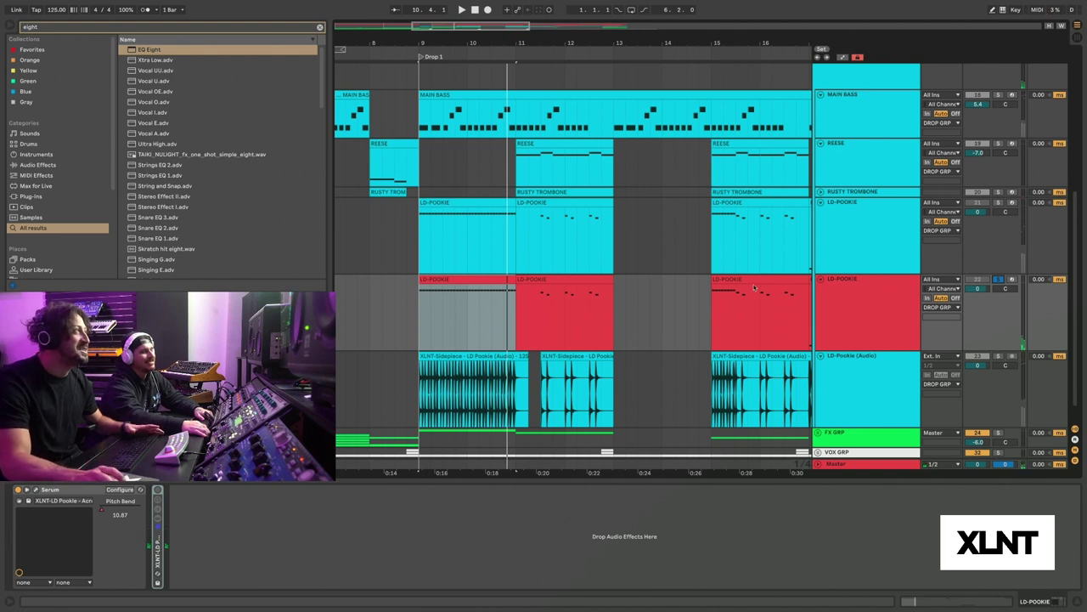
Replay from bar 9, then select bars 9 to 11 and zoom the arrangement to them
{"action": "left_click", "coordinate": [507, 94]}
{"action": "key", "text": "space"}
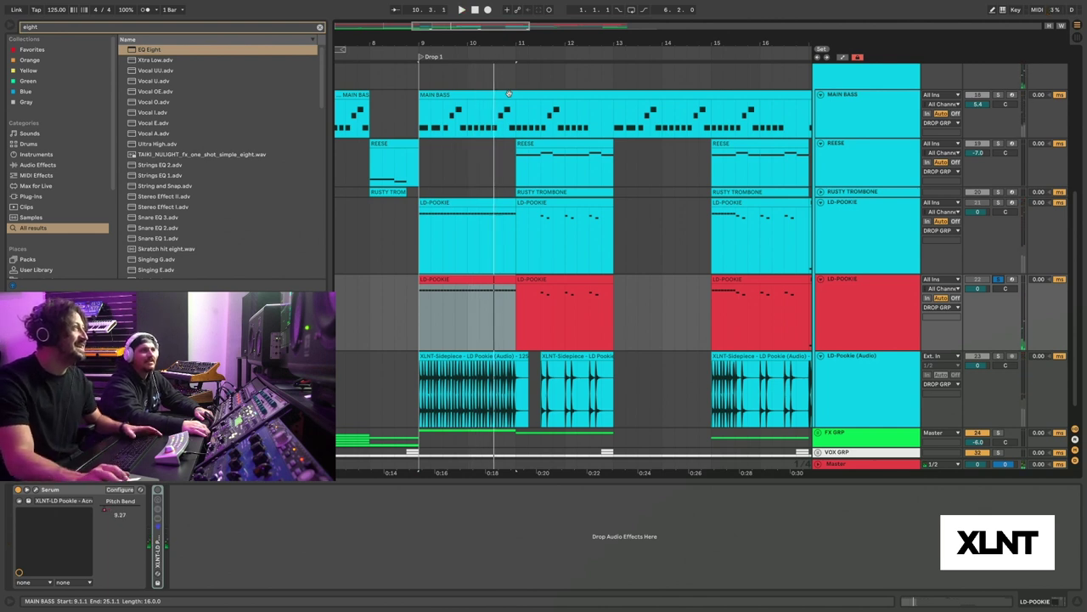
{"action": "left_click", "coordinate": [467, 166]}
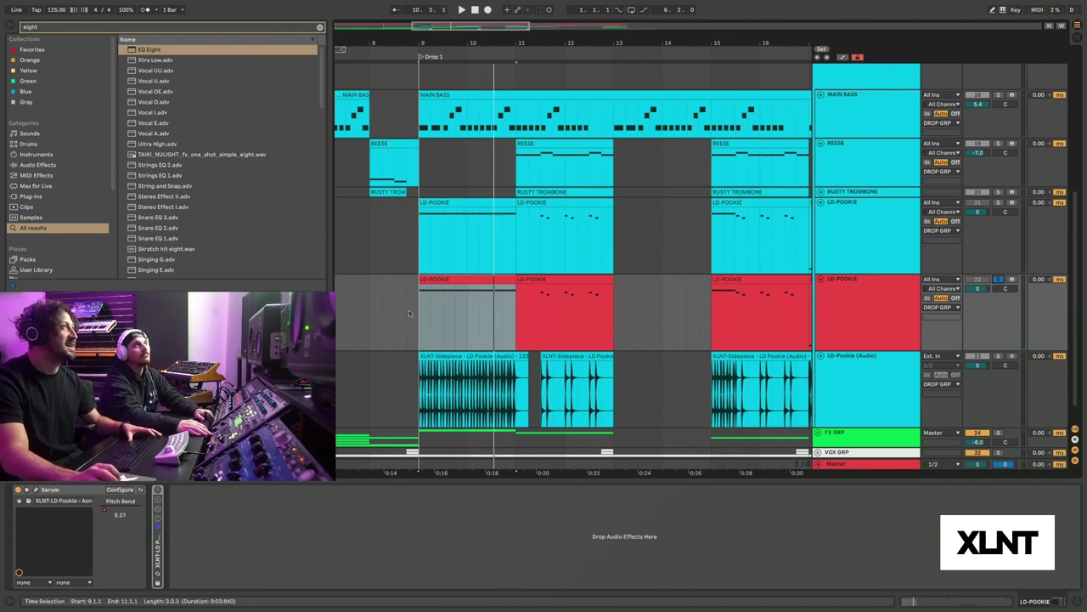
{"action": "key", "text": "plus"}
{"action": "key", "text": "shift+Tab"}
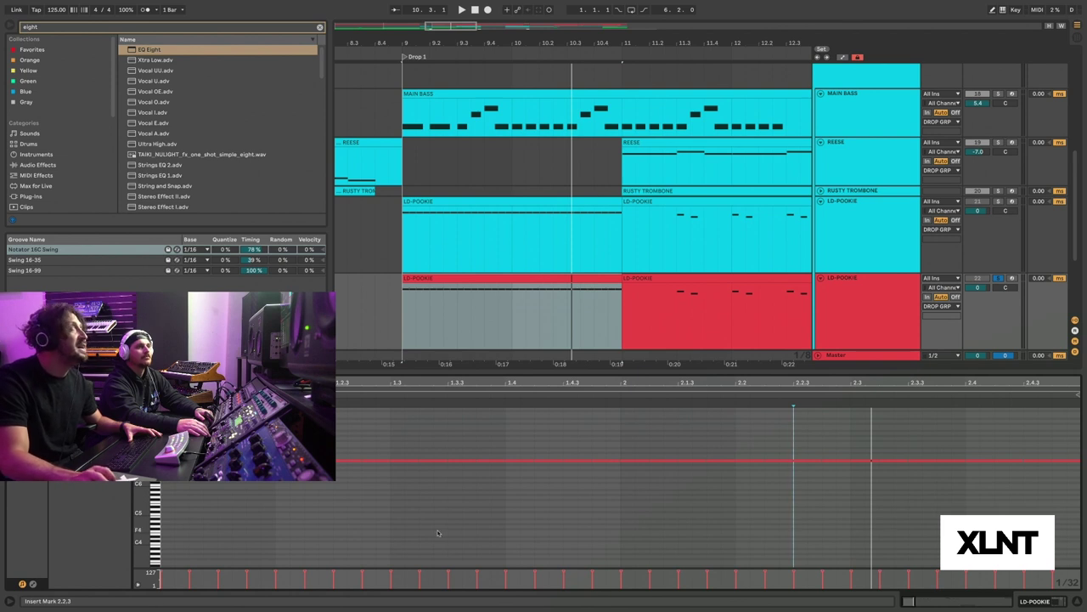
{"action": "key", "text": "z"}
{"action": "scroll", "coordinate": [203, 497], "scroll_direction": "up", "scroll_amount": 3}
{"action": "key", "text": "space"}
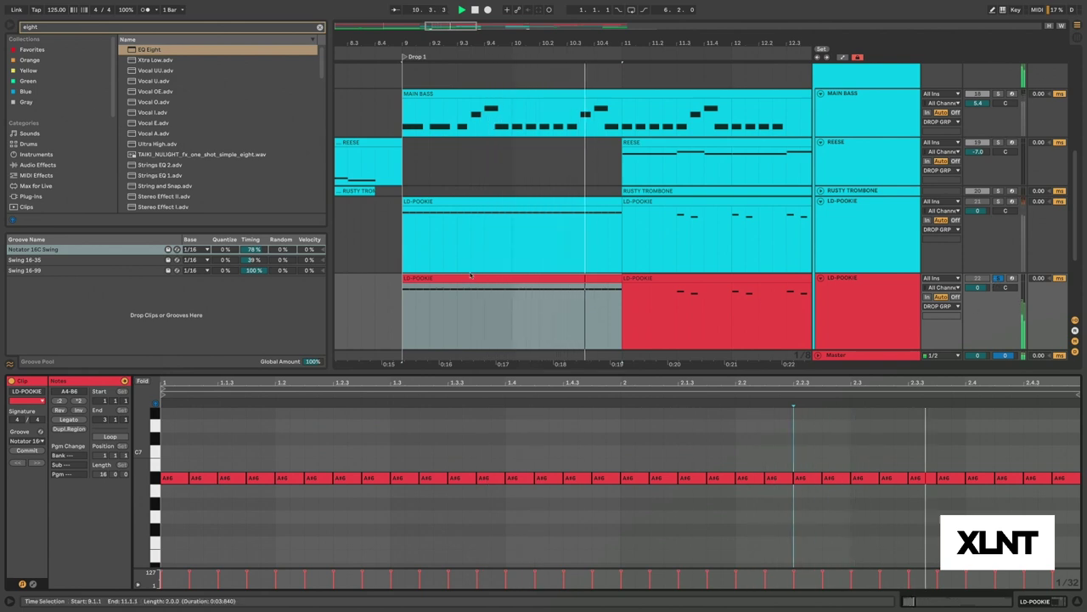
{"action": "key", "text": "space"}
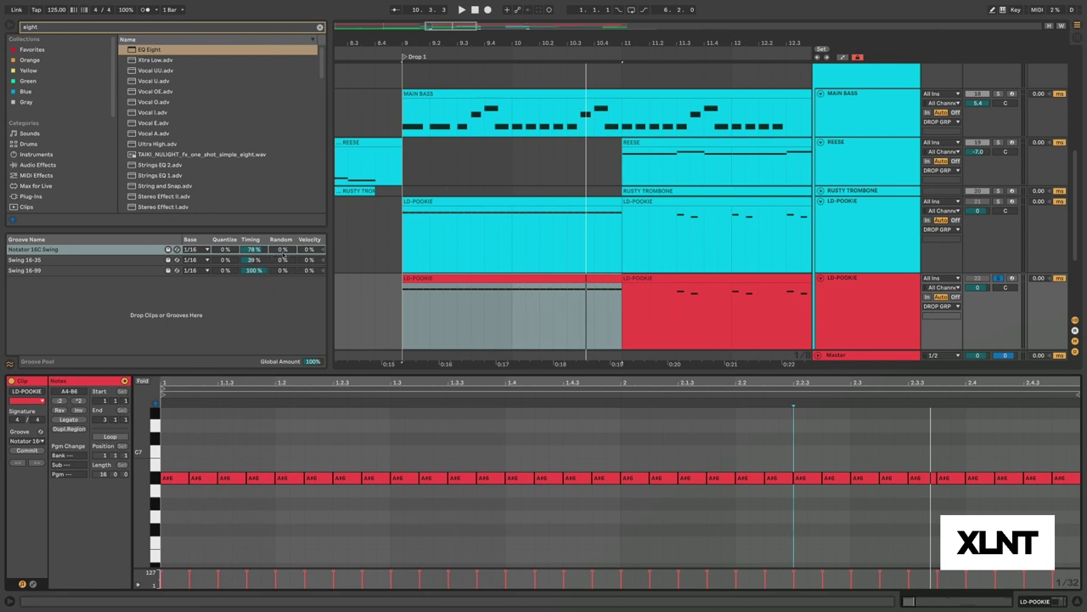
{"action": "key", "text": "space"}
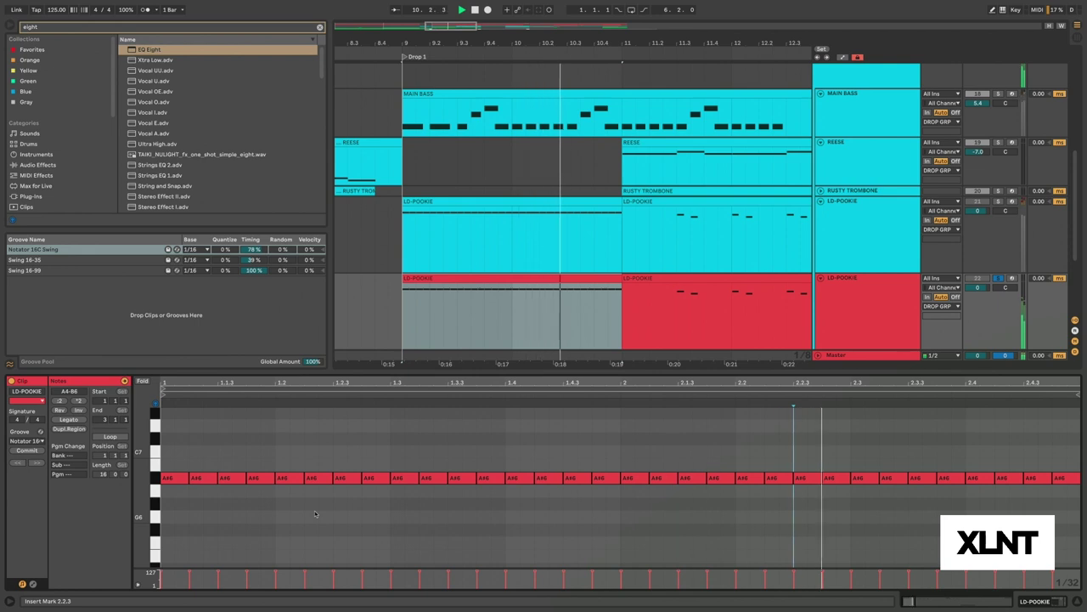
{"action": "key", "text": "space"}
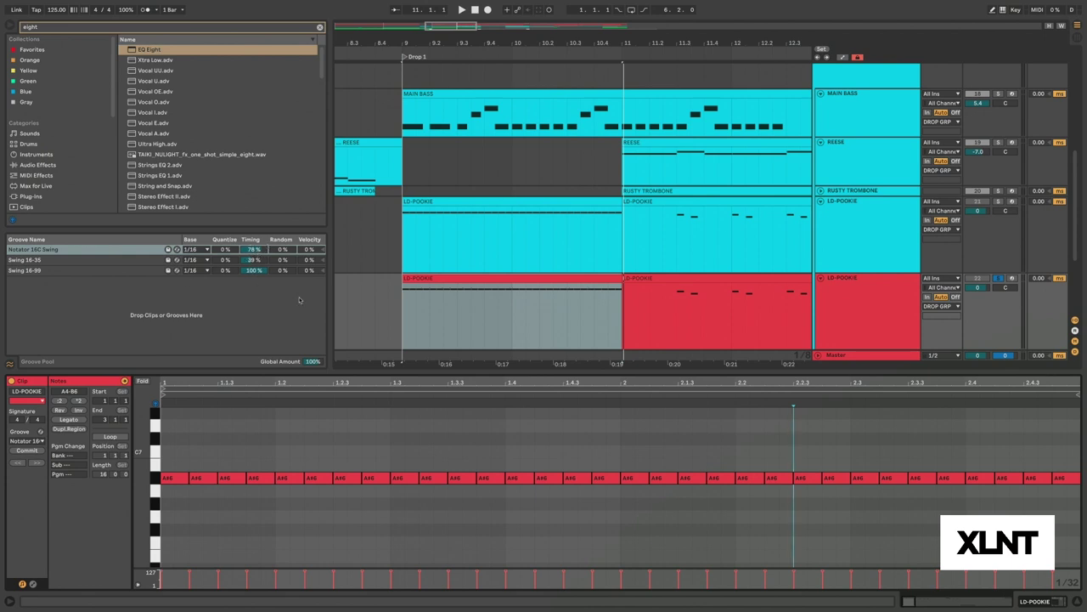
{"action": "key", "text": "space"}
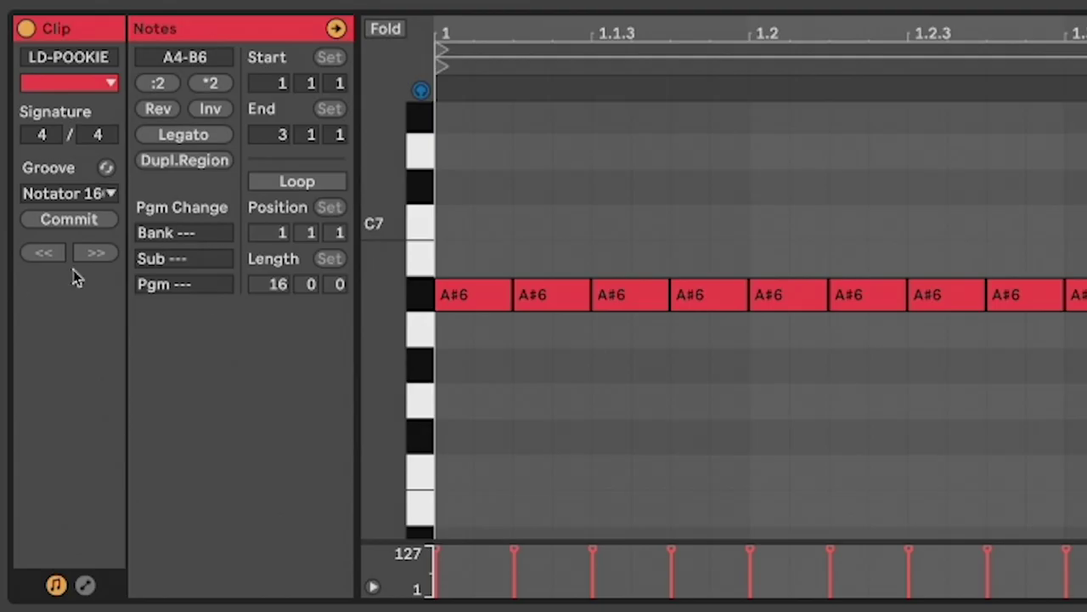
Keep the clip's Notator 16C Swing groove and set the insert point to 1.1.3
{"action": "left_click", "coordinate": [95, 196]}
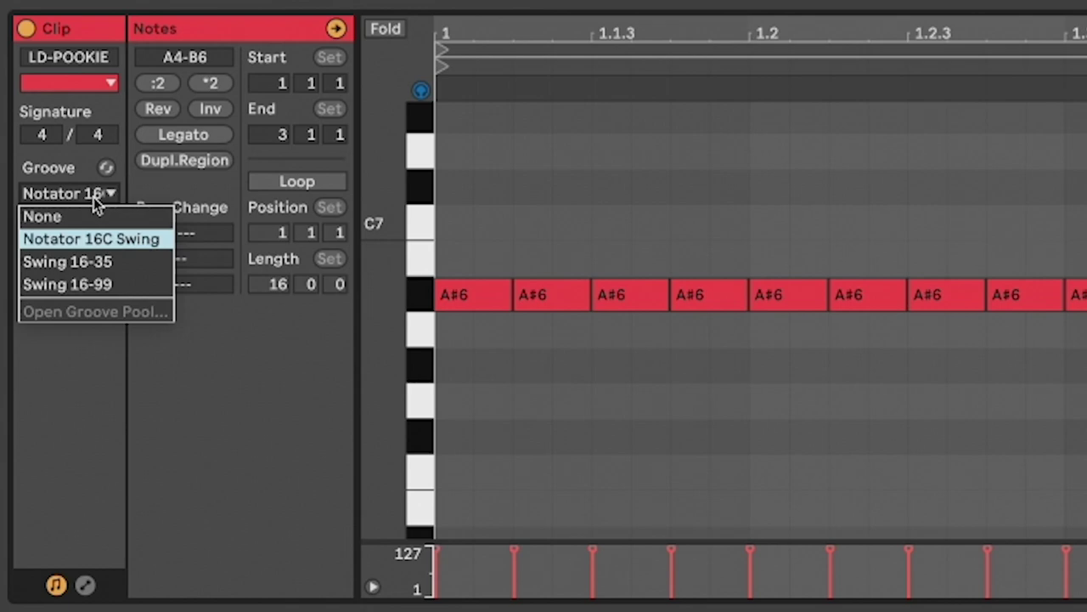
{"action": "left_click", "coordinate": [78, 180]}
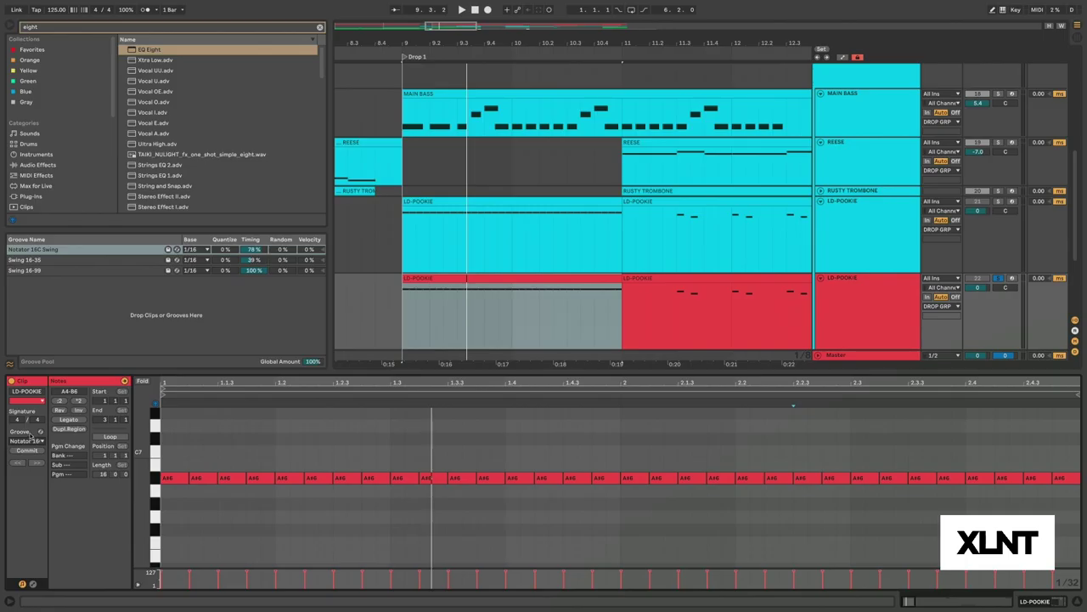
{"action": "left_click", "coordinate": [195, 470]}
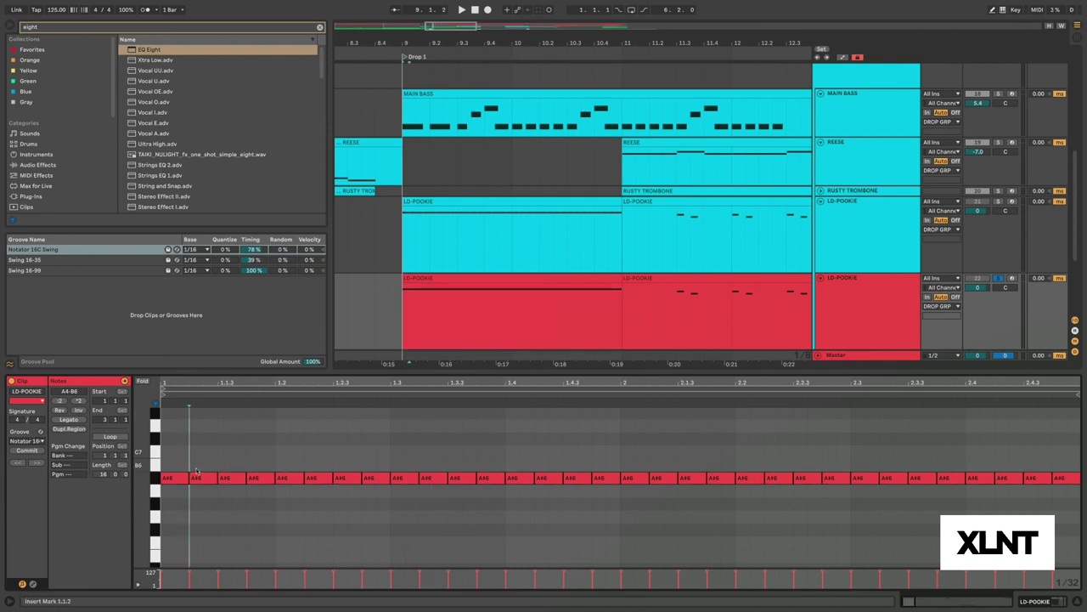
{"action": "left_click", "coordinate": [204, 465]}
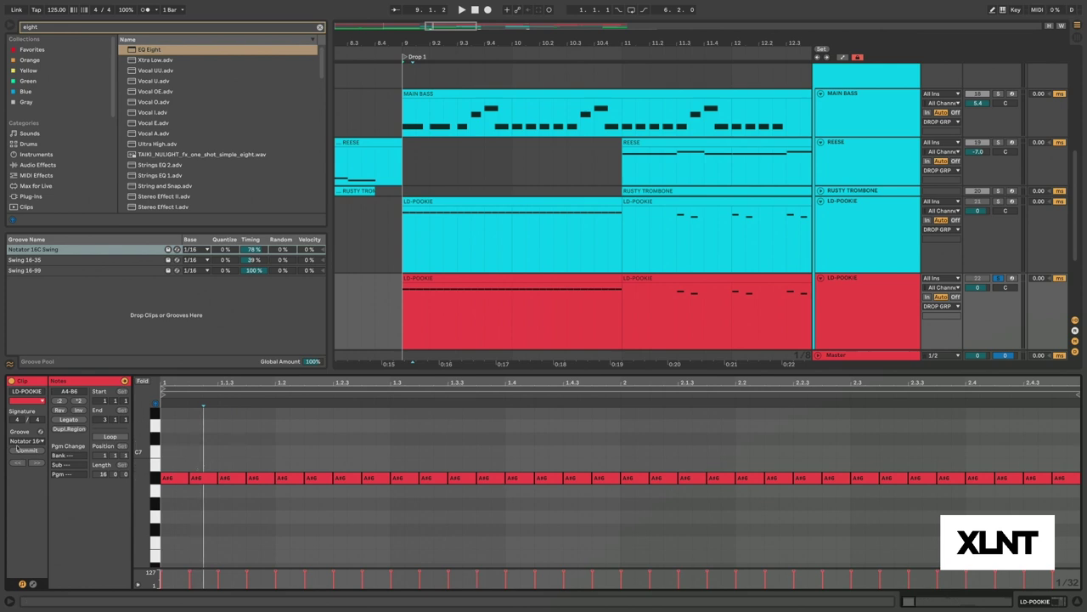
{"action": "key", "text": "Right"}
Select all notes in the clip, play it, and return to the Serum device view
{"action": "key", "text": "ctrl+a"}
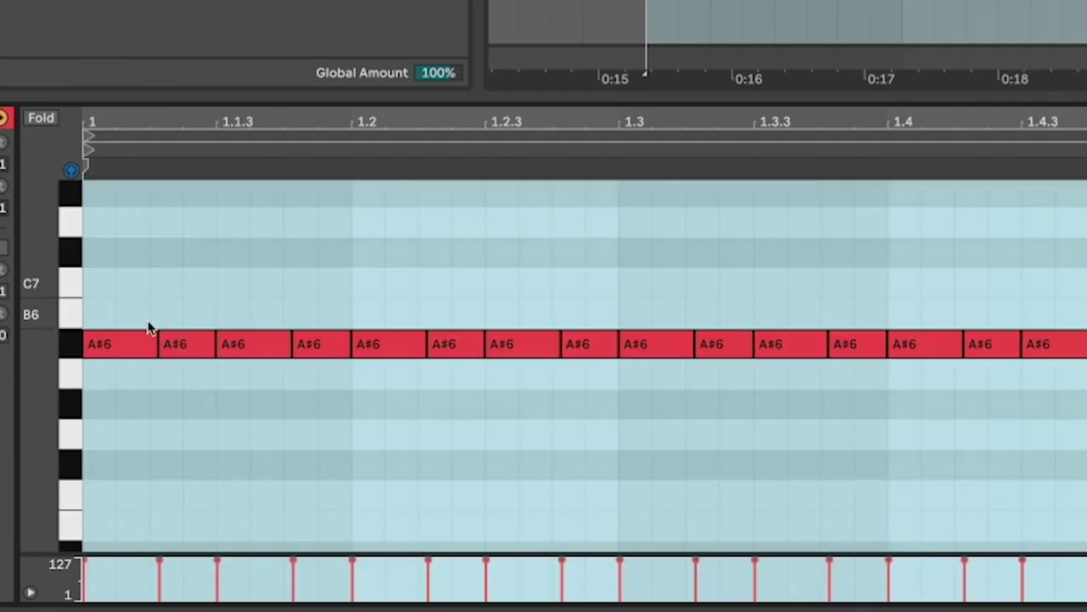
{"action": "key", "text": "space"}
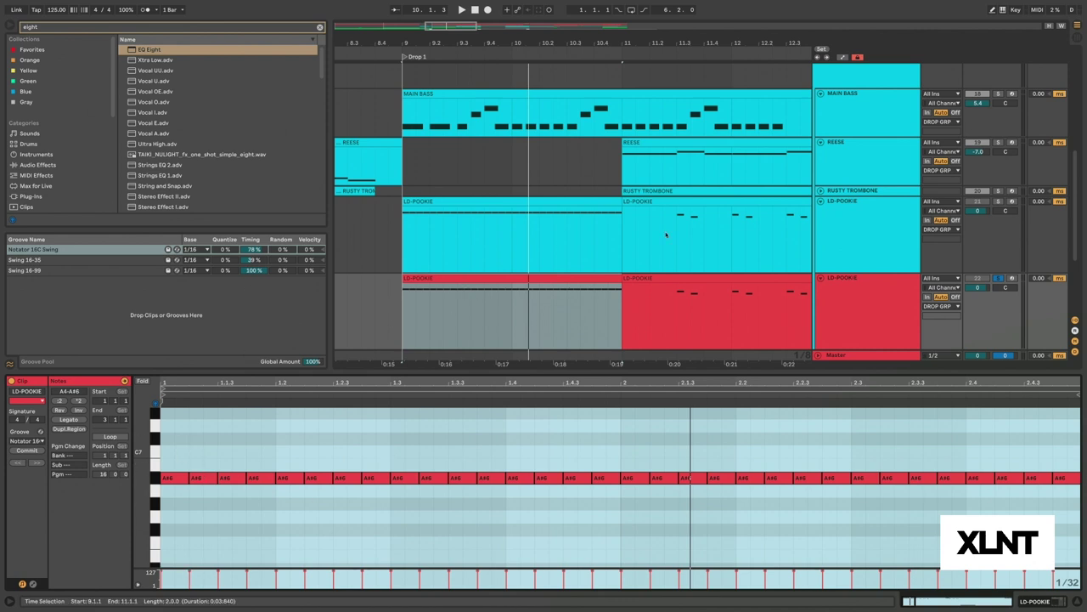
{"action": "key", "text": "shift+Tab"}
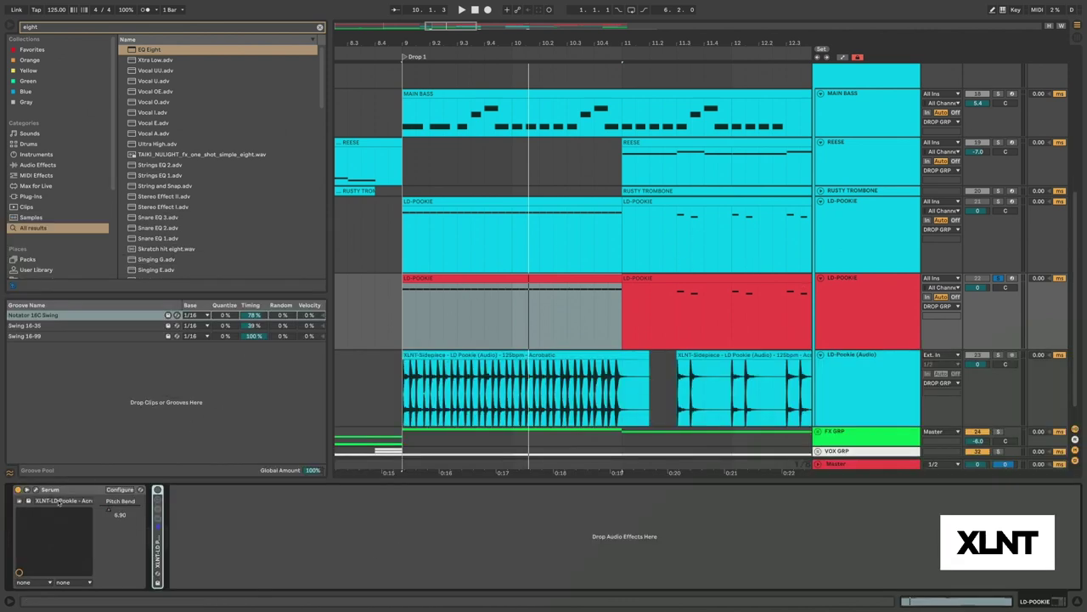
Open Serum and lengthen Envelope 1's decay to 104 ms, auditioning the lead
{"action": "left_click", "coordinate": [36, 489]}
{"action": "left_click_drag", "start_coordinate": [639, 47], "coordinate": [621, 43]}
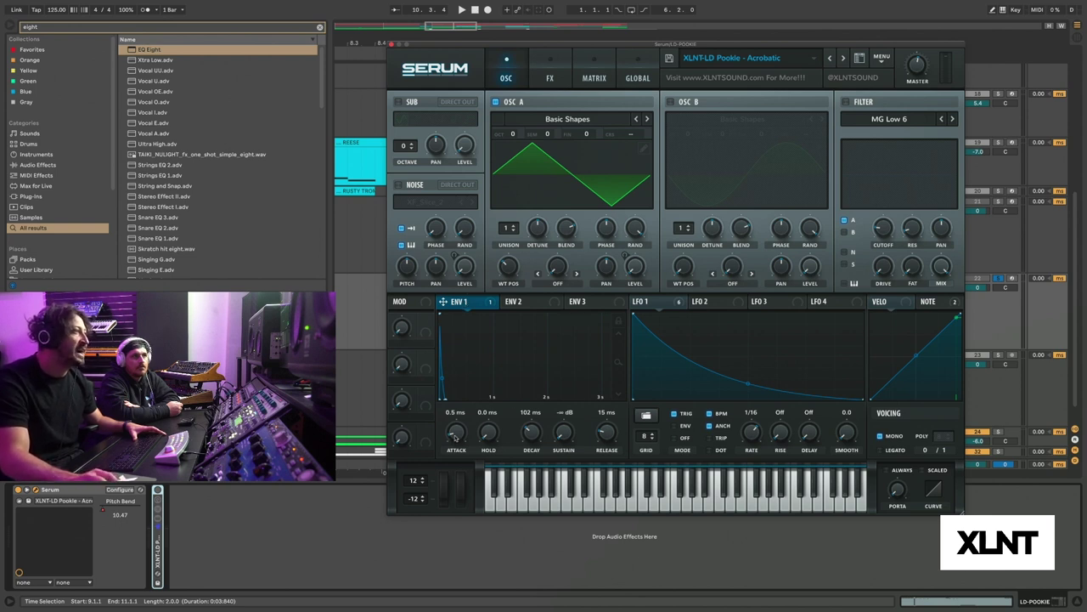
{"action": "left_click_drag", "start_coordinate": [531, 434], "coordinate": [532, 435]}
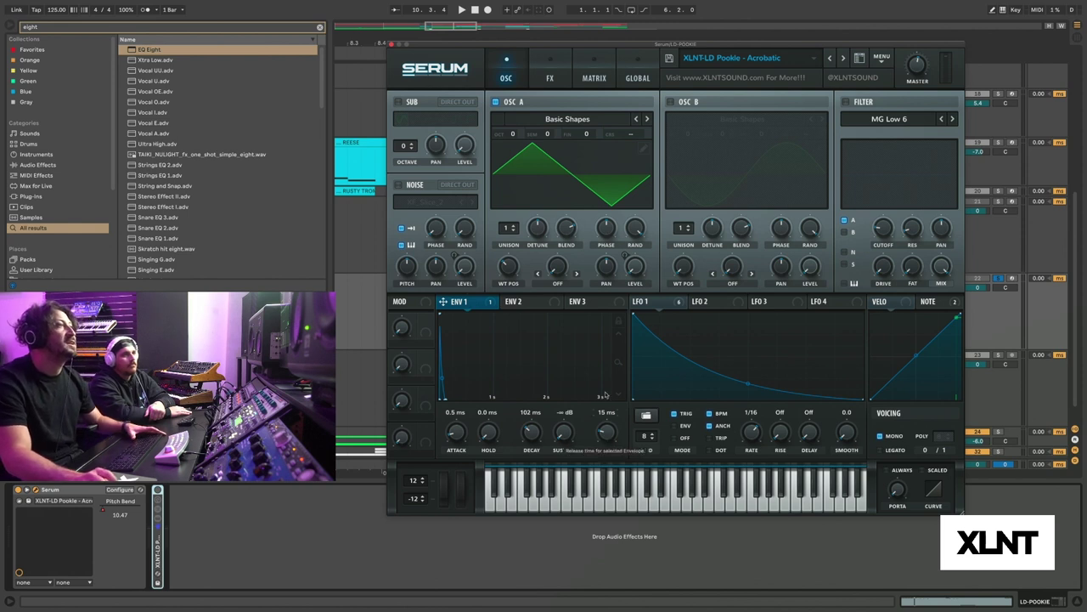
{"action": "key", "text": "space"}
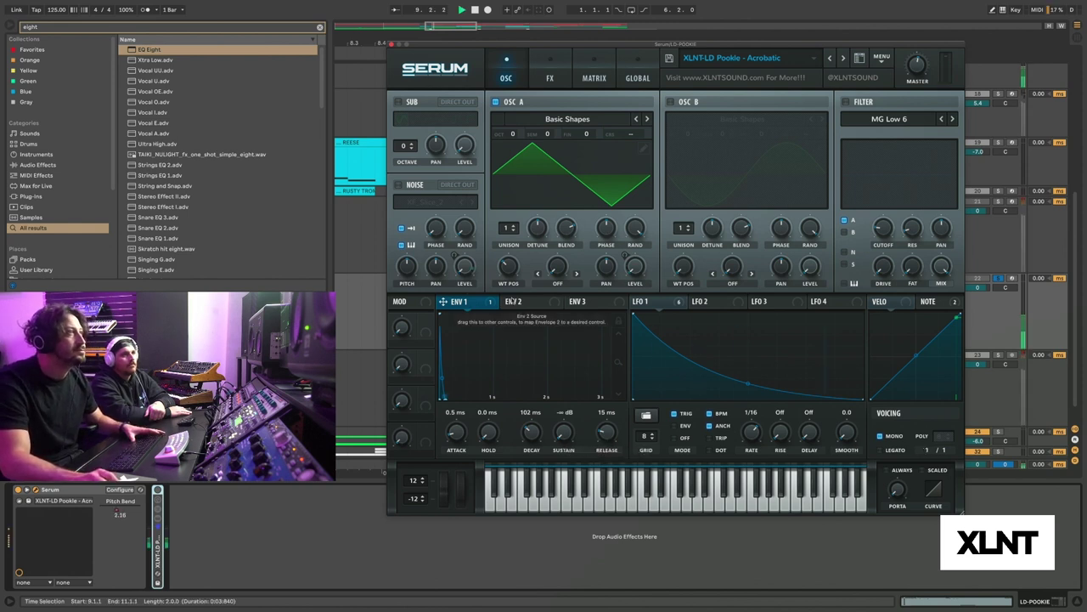
{"action": "key", "text": "space"}
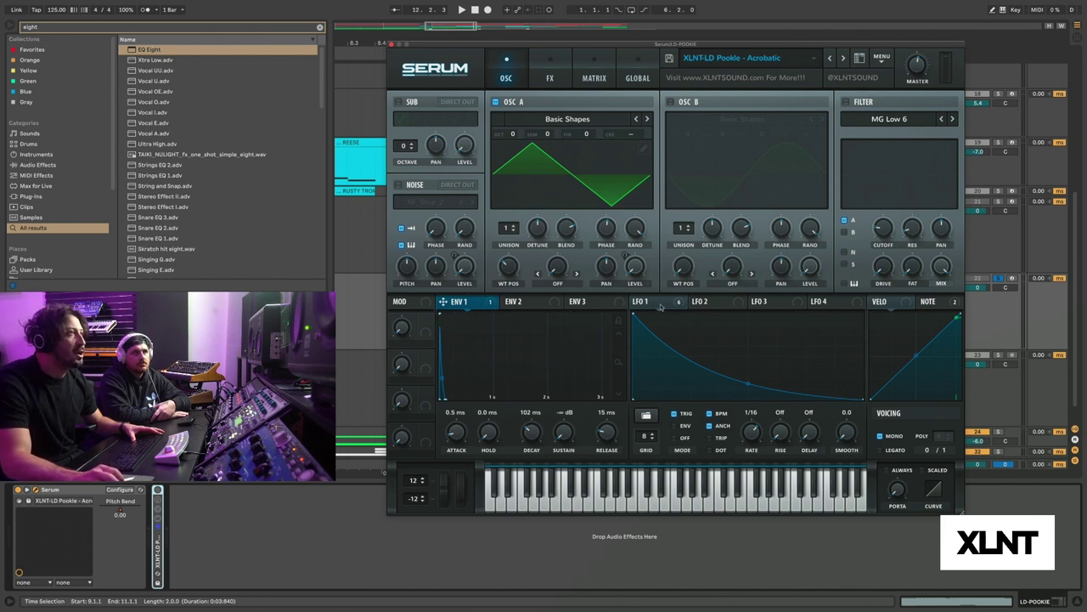
Route LFO 1 to Oscillator A's level and audition the modulated lead
{"action": "left_click", "coordinate": [660, 305]}
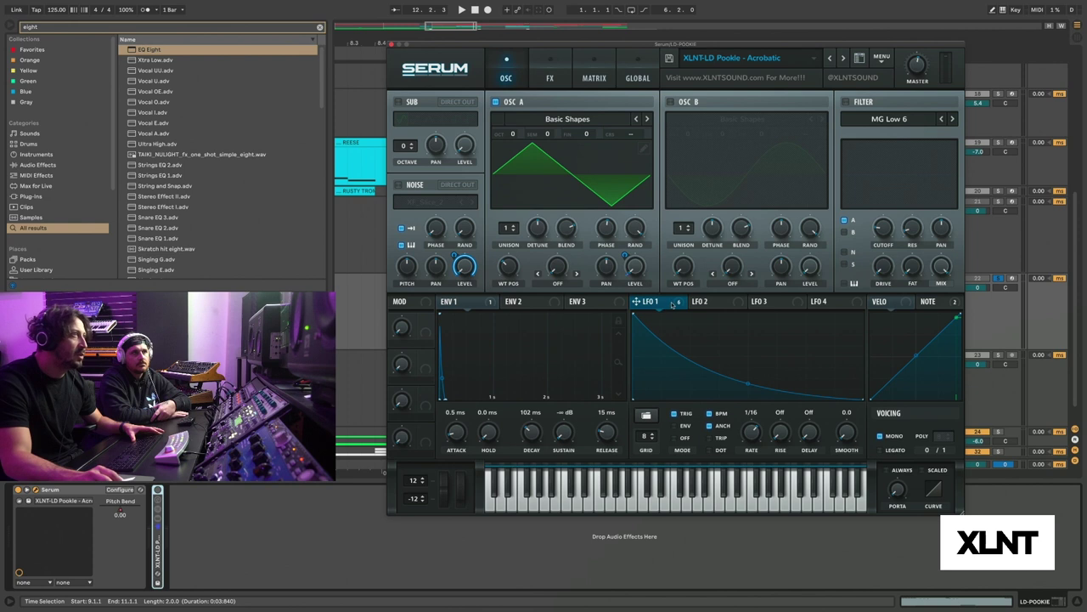
{"action": "left_click_drag", "start_coordinate": [669, 309], "coordinate": [634, 266]}
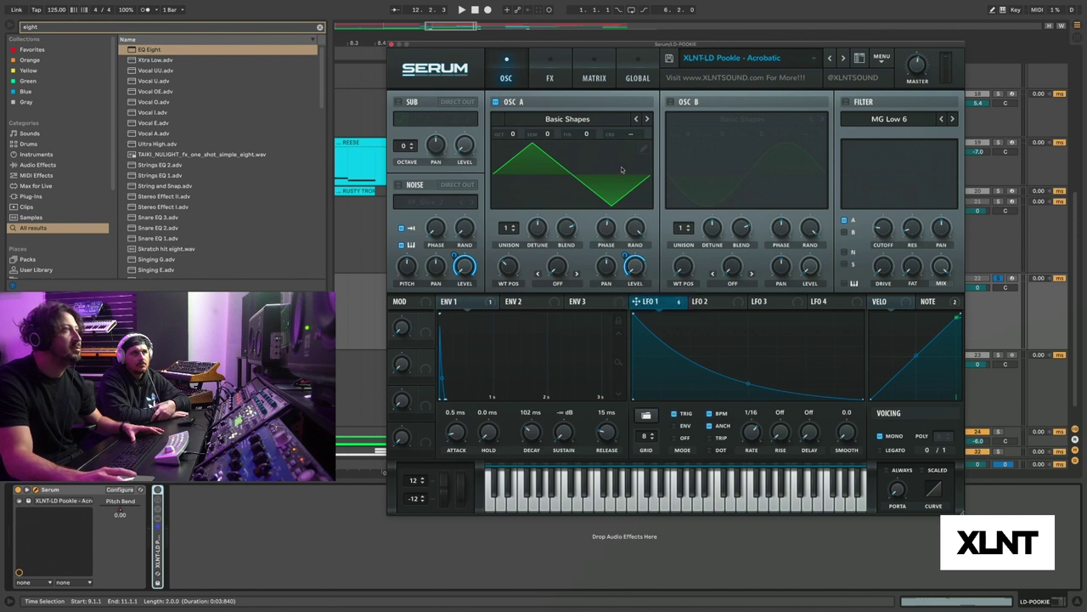
{"action": "key", "text": "space"}
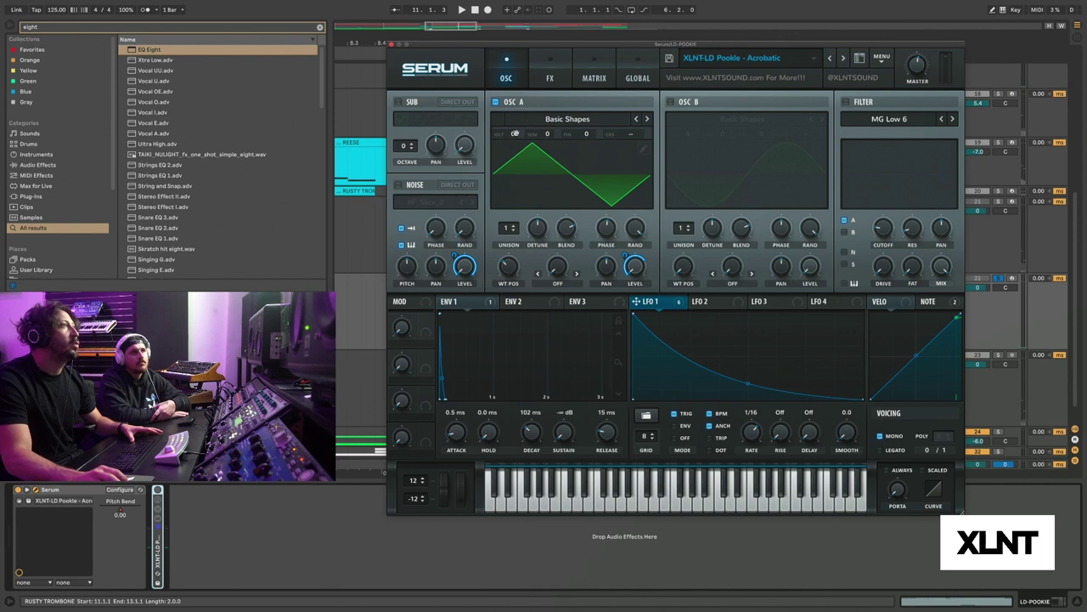
{"action": "mouse_move", "coordinate": [514, 134]}
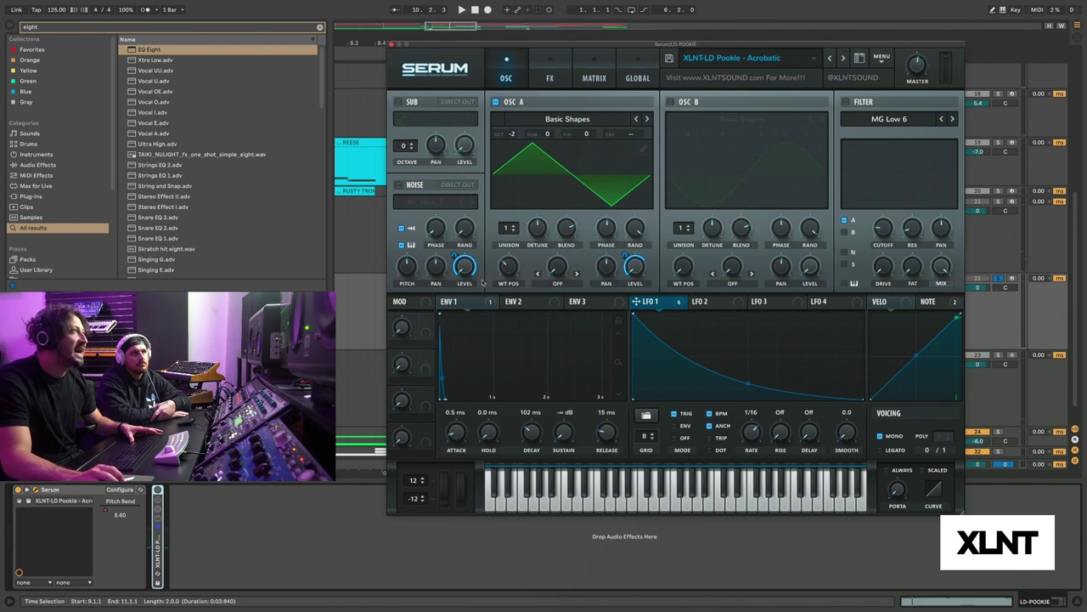
{"action": "left_click_drag", "start_coordinate": [487, 48], "coordinate": [550, 42]}
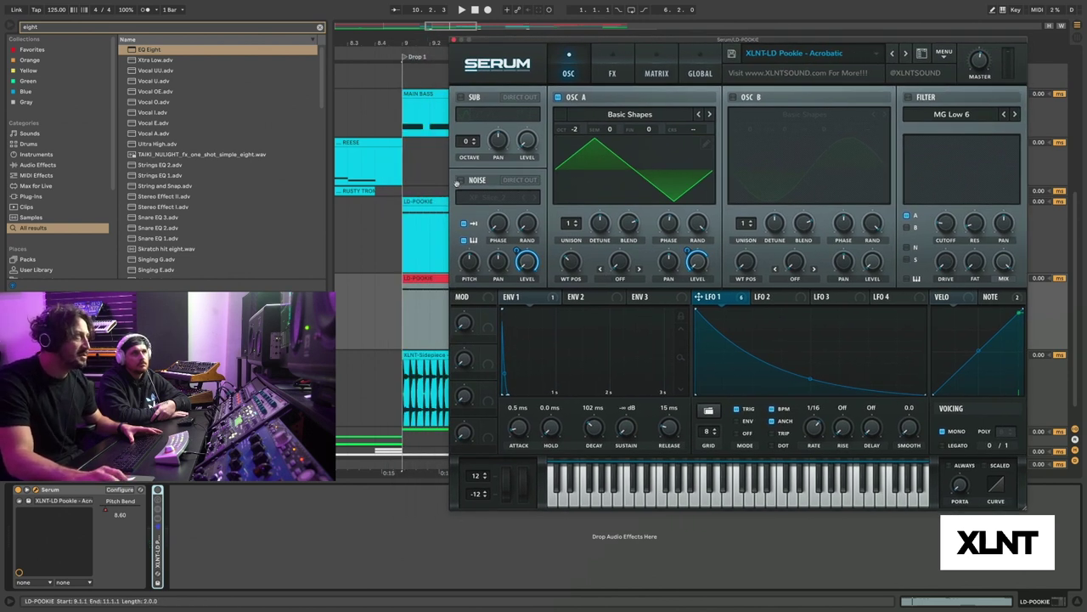
Turn on the noise oscillator with the XF_Slice_2 sample and audition the layer
{"action": "left_click", "coordinate": [460, 181]}
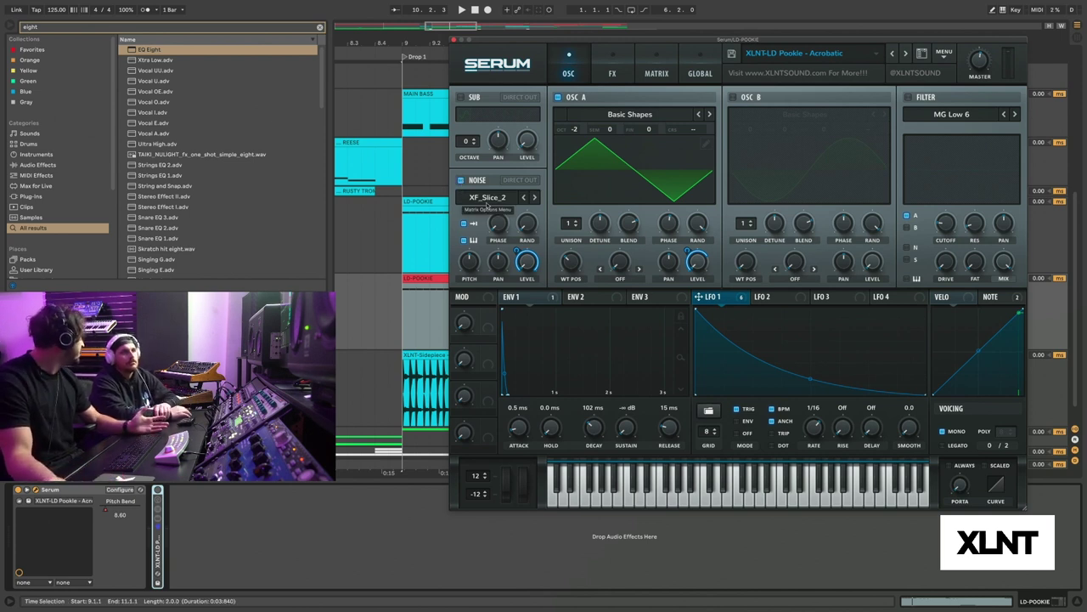
{"action": "left_click", "coordinate": [488, 198]}
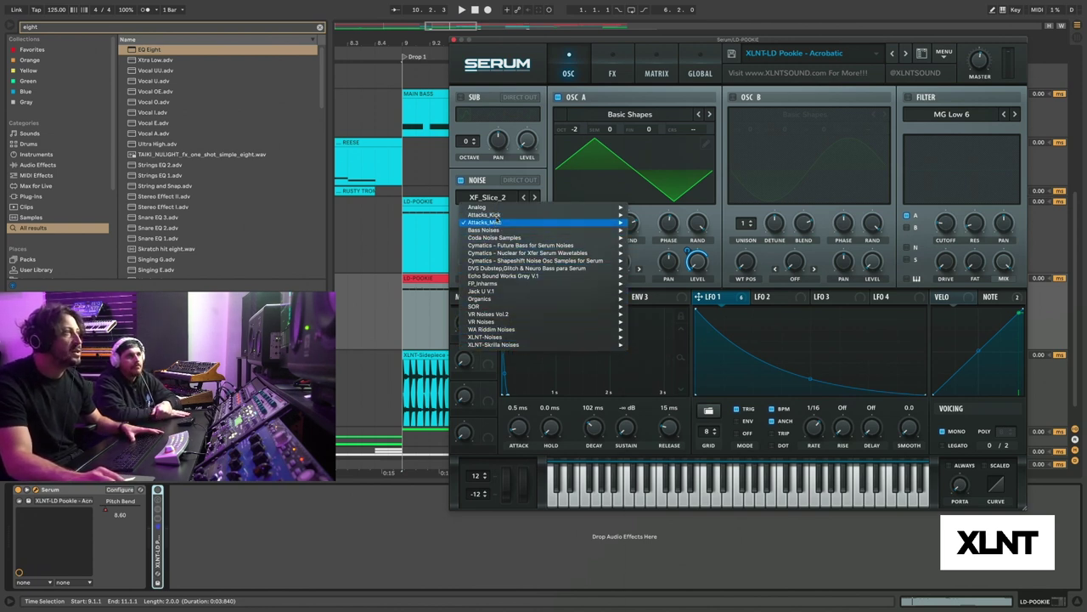
{"action": "mouse_move", "coordinate": [490, 222]}
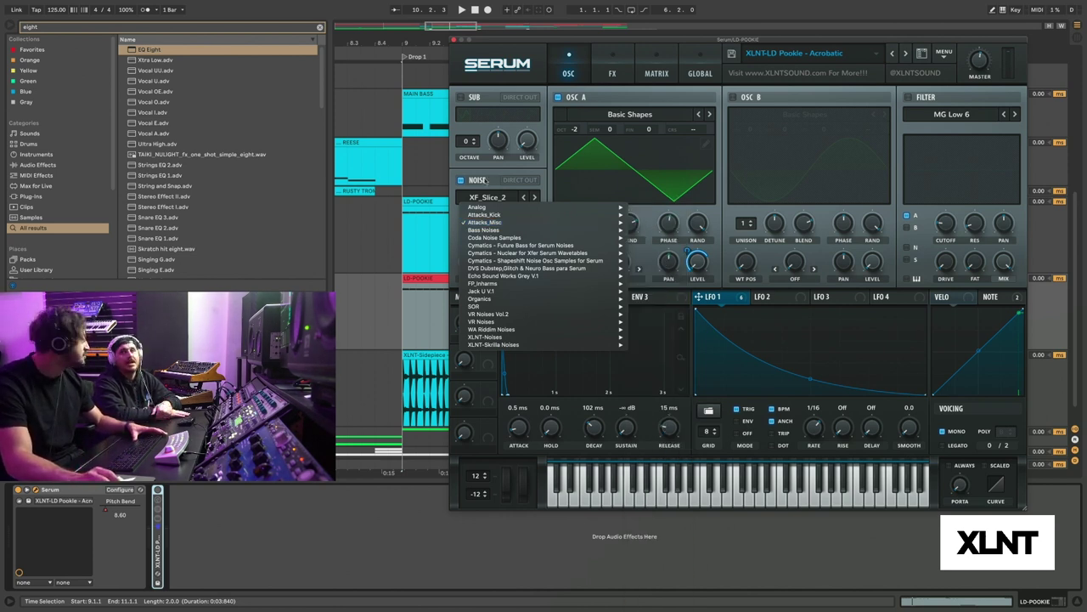
{"action": "mouse_move", "coordinate": [497, 223]}
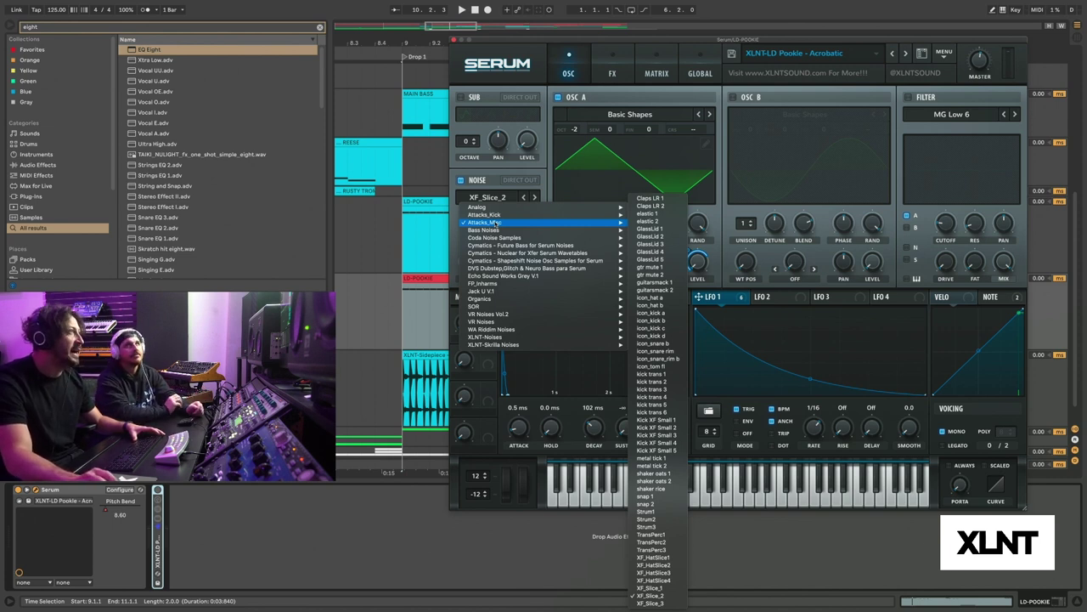
{"action": "left_click", "coordinate": [482, 204]}
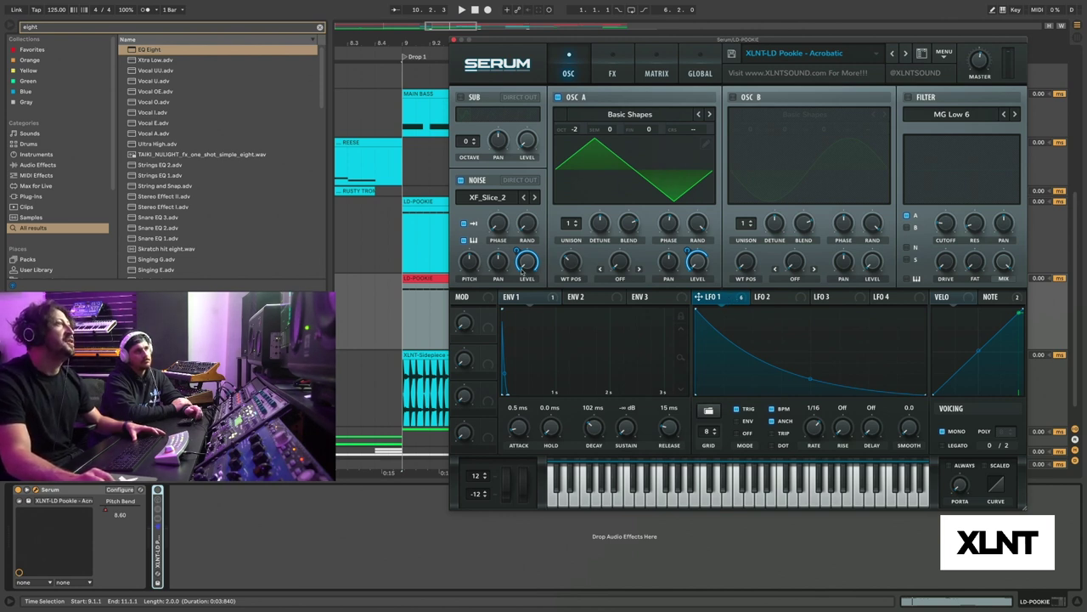
{"action": "key", "text": "space"}
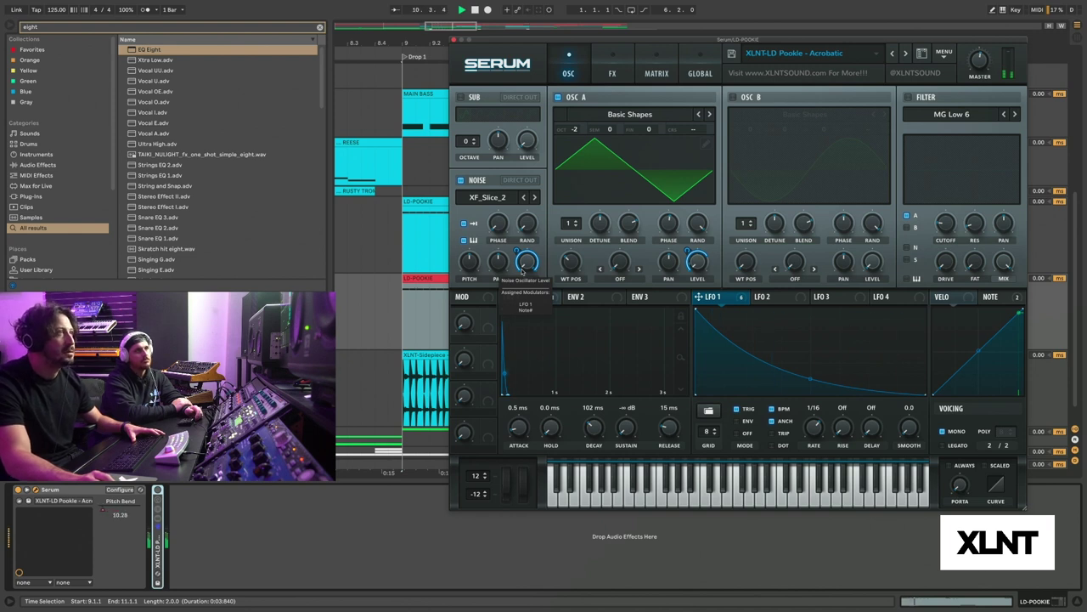
{"action": "key", "text": "space"}
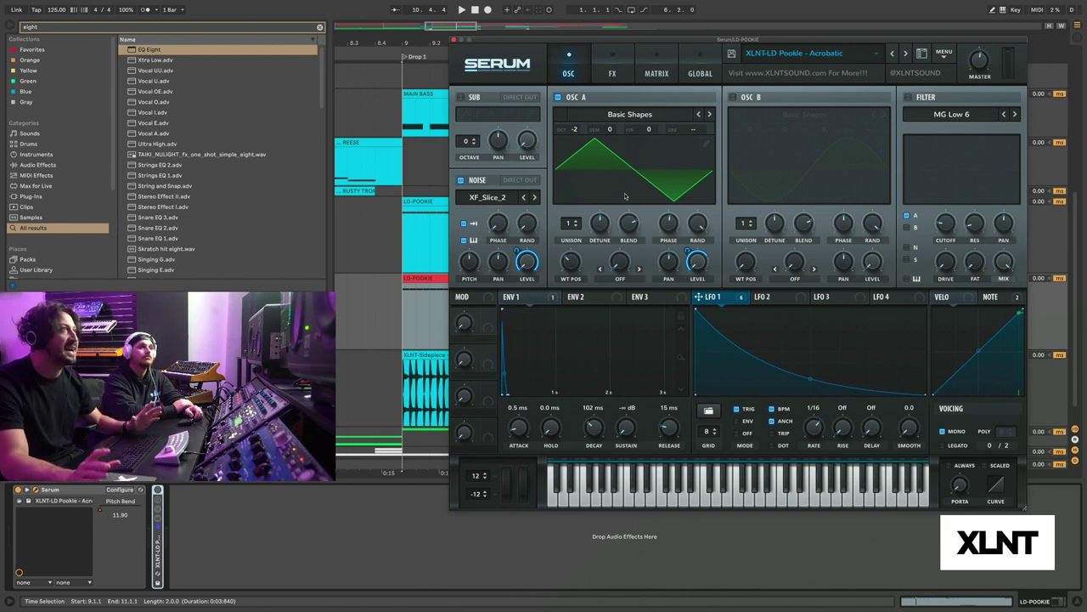
Audition Oscillator A at octave 0, then lower it to -1
{"action": "left_click_drag", "start_coordinate": [574, 129], "coordinate": [576, 116]}
{"action": "key", "text": "space"}
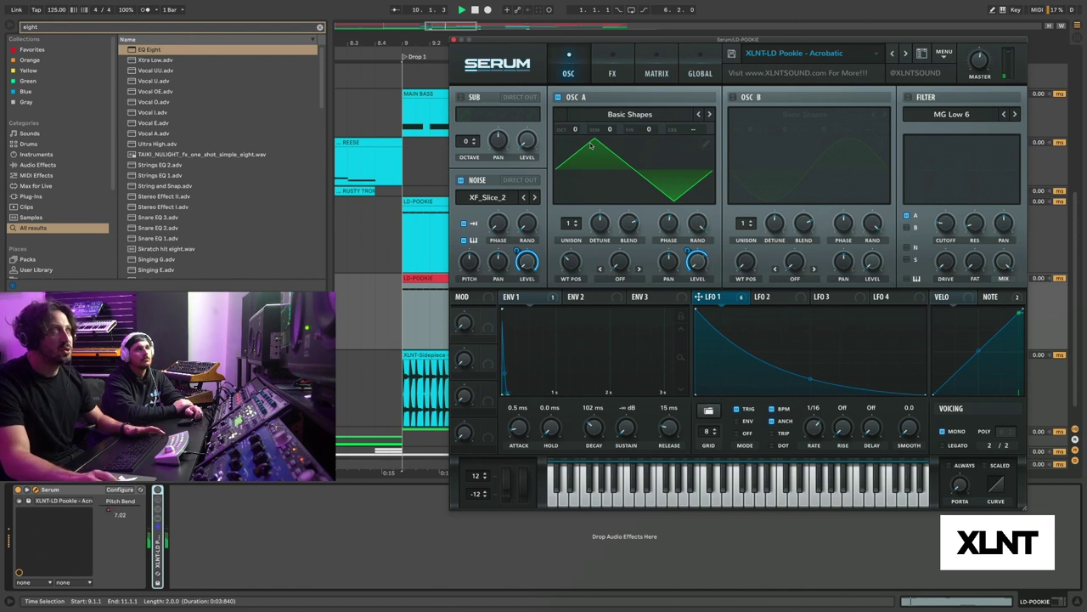
{"action": "left_click_drag", "start_coordinate": [583, 129], "coordinate": [575, 158]}
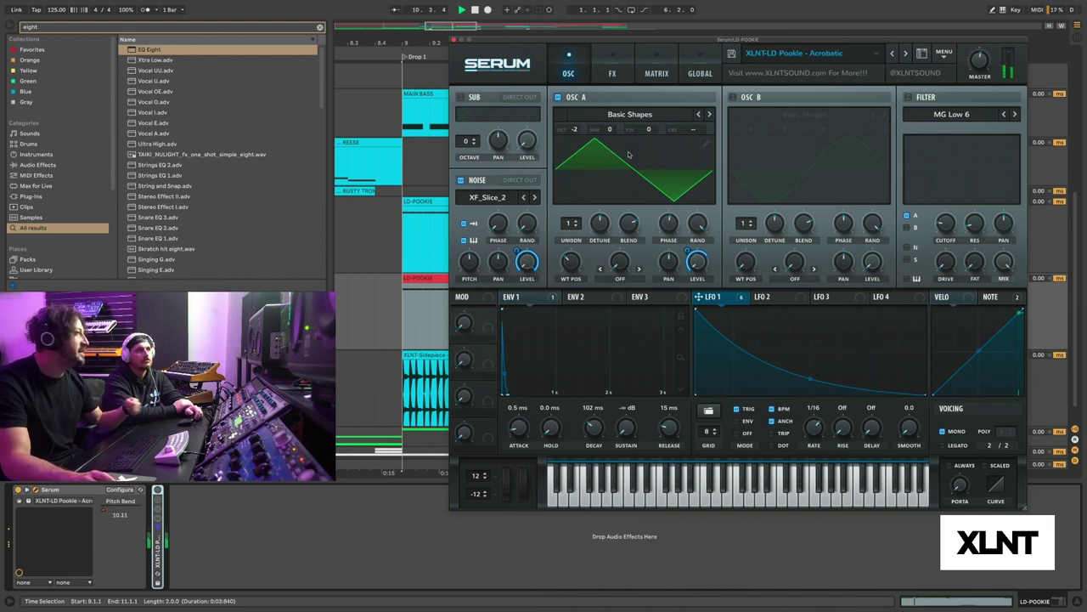
{"action": "key", "text": "space"}
{"action": "left_click", "coordinate": [764, 297]}
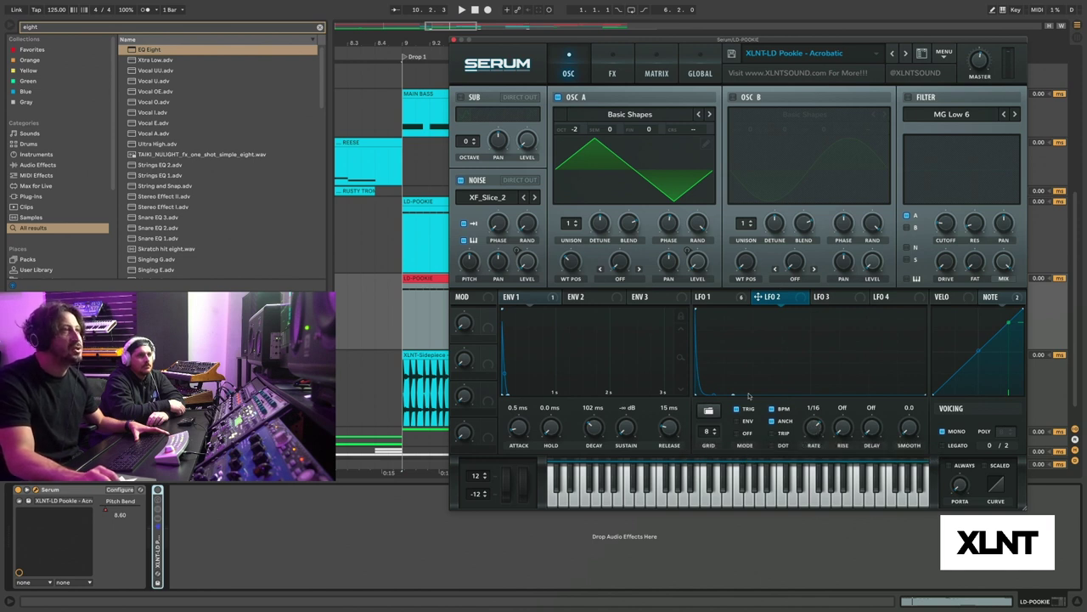
Route LFO 2 to Oscillator A's coarse pitch and audition the lead from bar 9
{"action": "left_click_drag", "start_coordinate": [786, 298], "coordinate": [714, 73]}
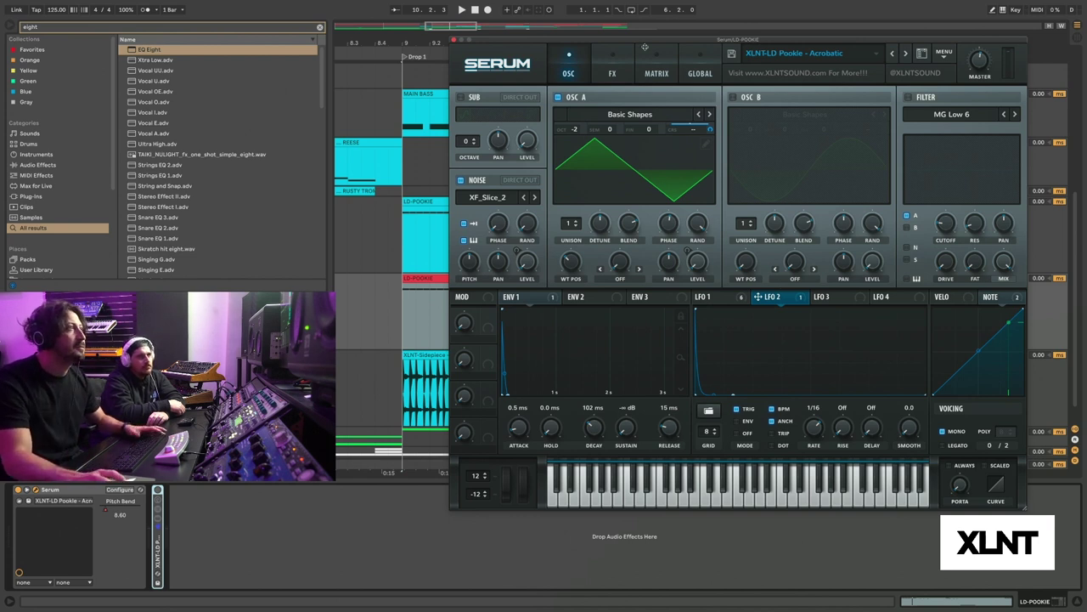
{"action": "key", "text": "space"}
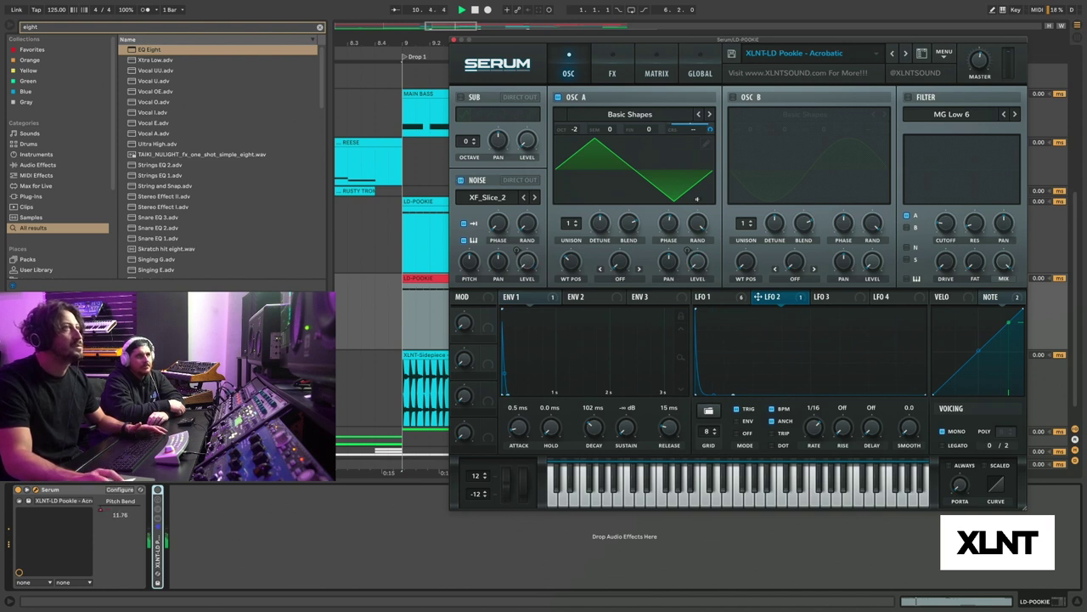
{"action": "key", "text": "space"}
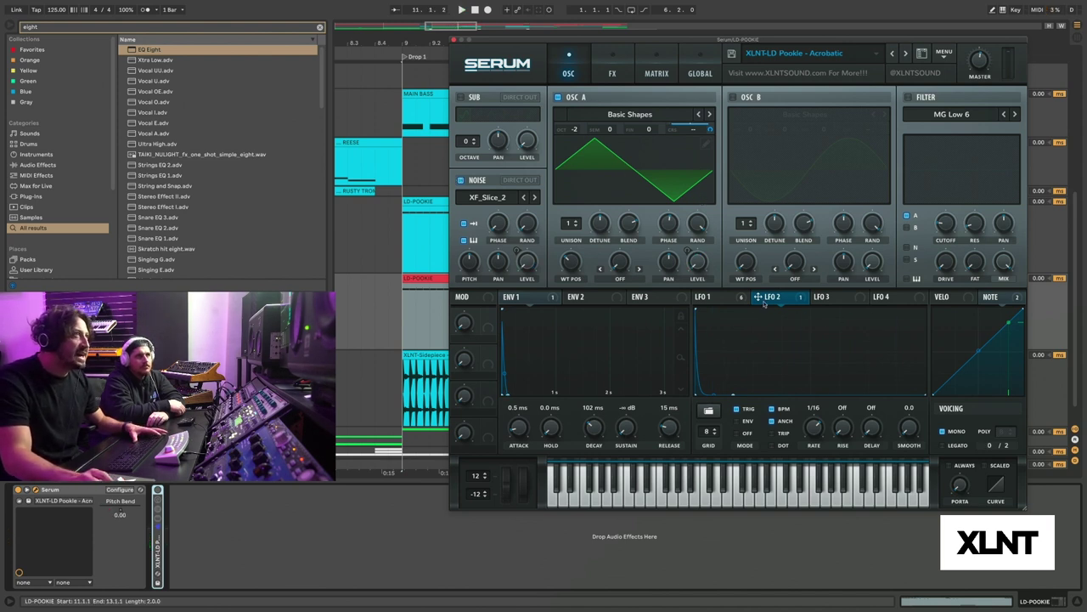
Switch on Serum's EQ effect and review the LFO 1 and NOTE modulation targets
{"action": "left_click", "coordinate": [626, 80]}
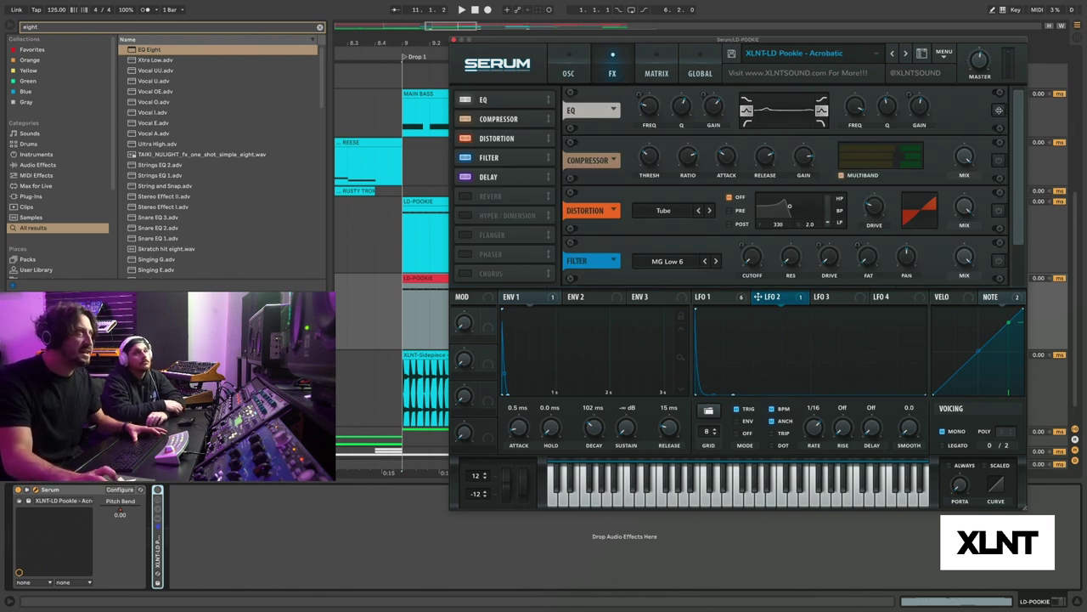
{"action": "left_click", "coordinate": [999, 110]}
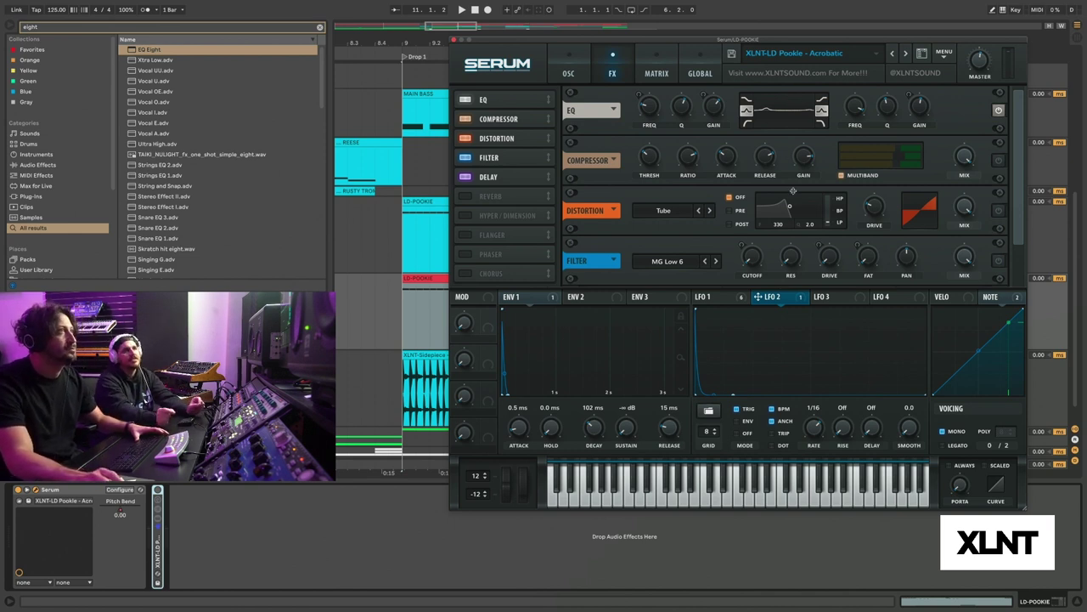
{"action": "left_click", "coordinate": [742, 298]}
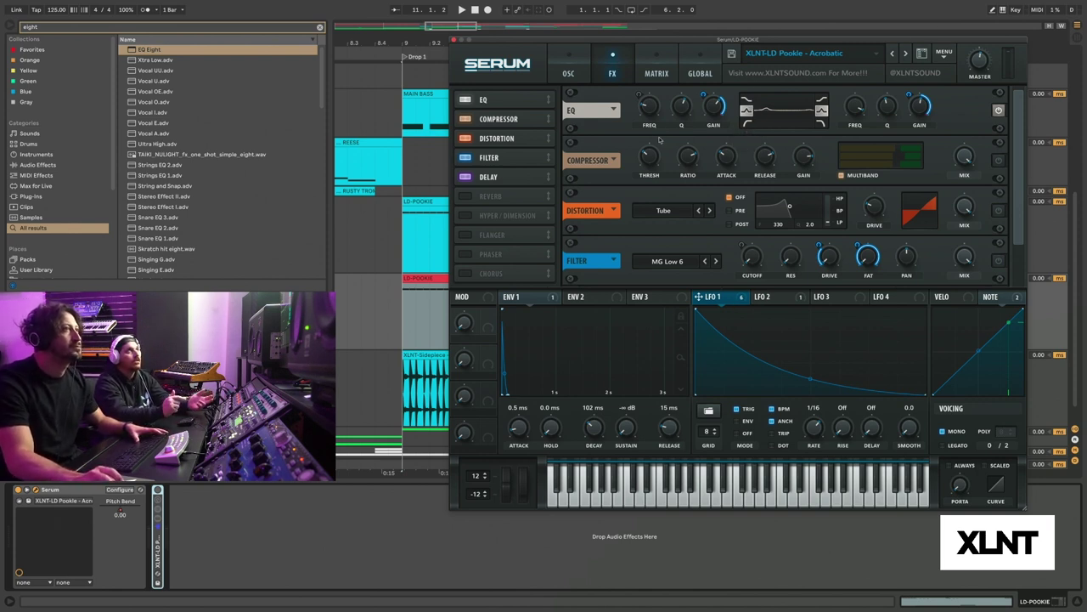
{"action": "left_click", "coordinate": [1000, 296]}
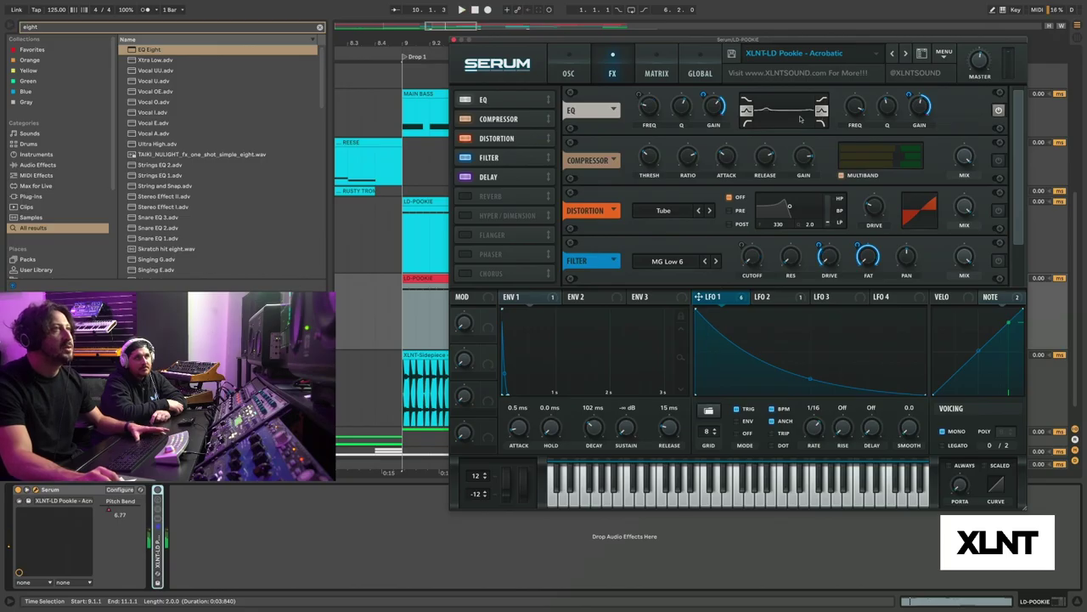
Review the NOTE source's targets and audition the lead through the EQ and compressor
{"action": "left_click", "coordinate": [985, 296]}
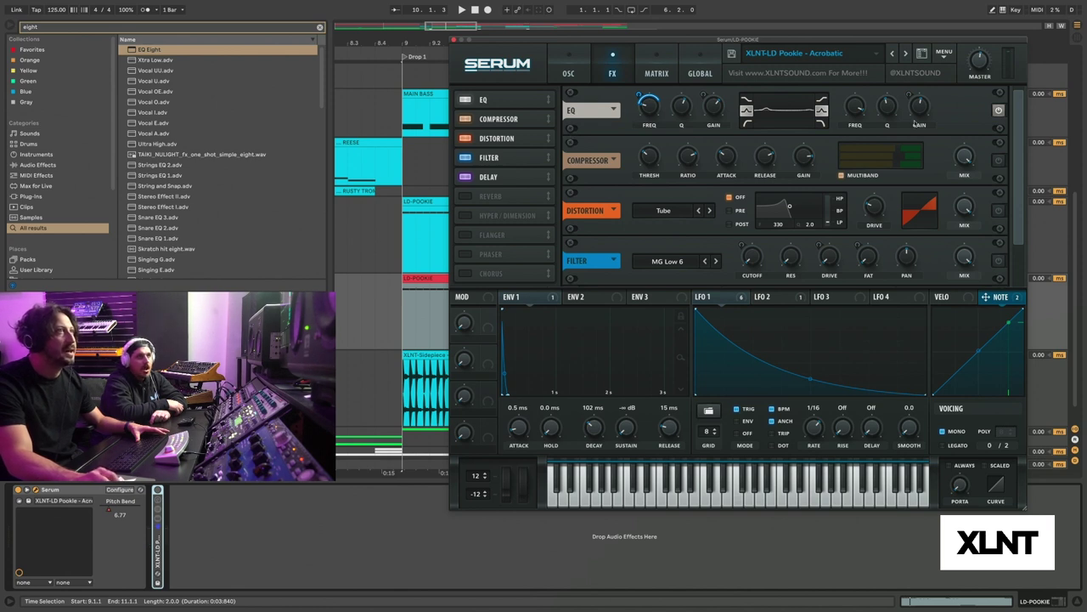
{"action": "key", "text": "space"}
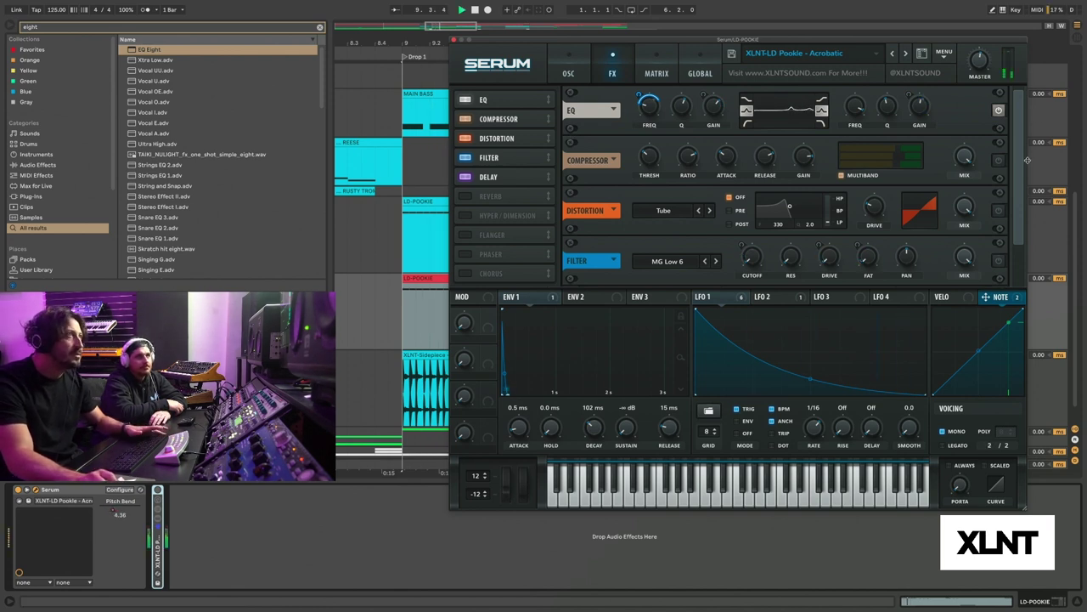
{"action": "key", "text": "space"}
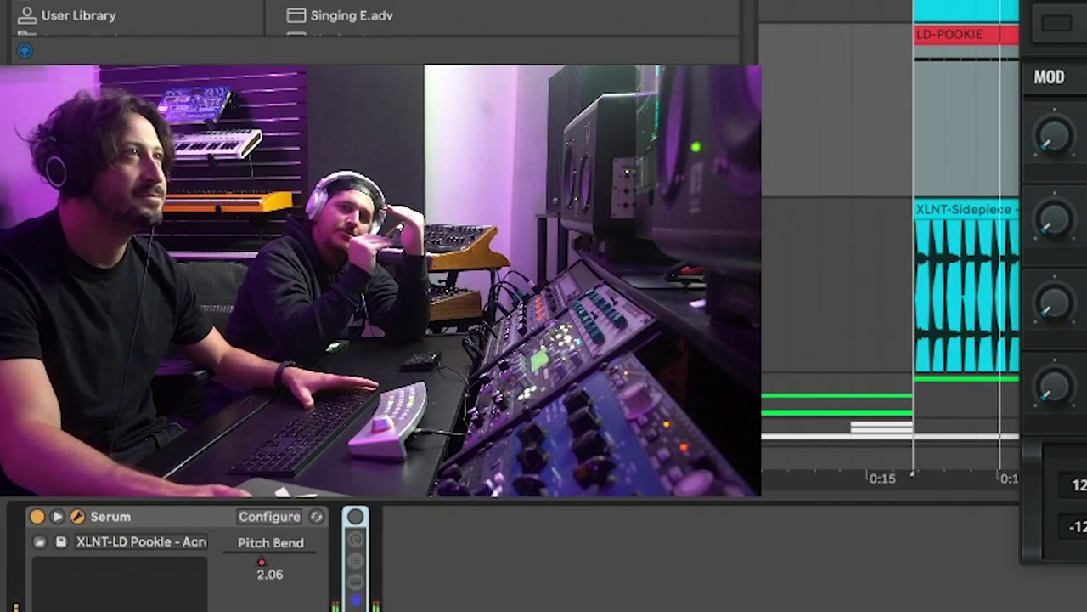
{"action": "key", "text": "space"}
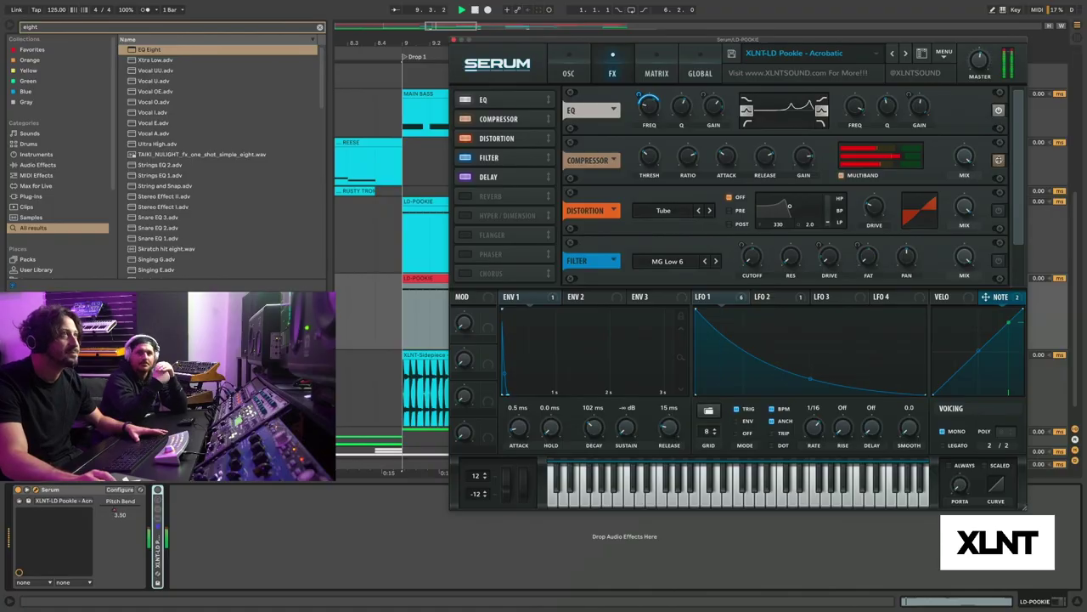
{"action": "key", "text": "space"}
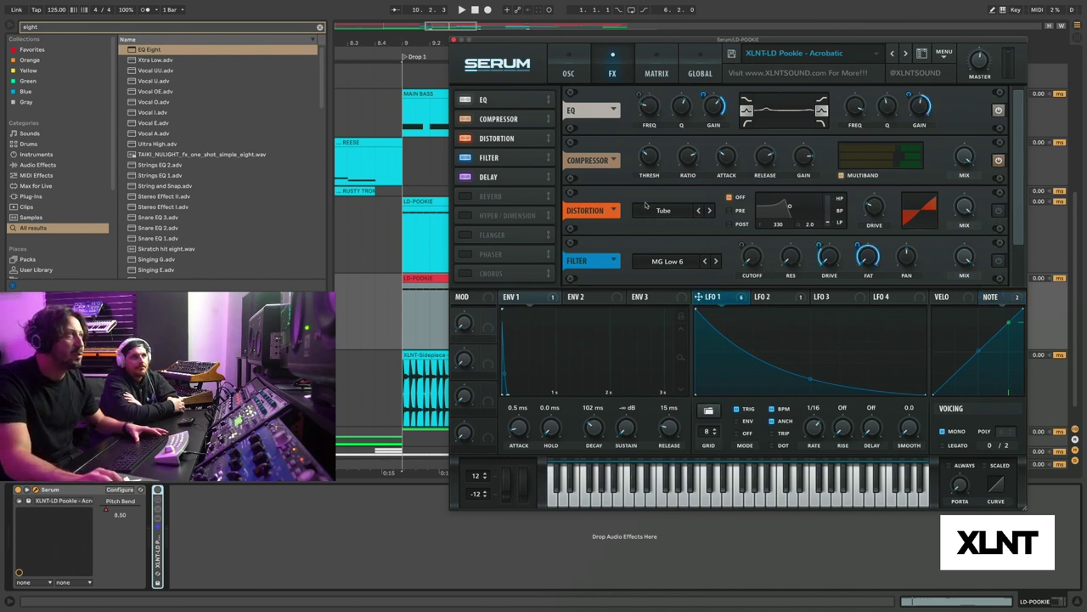
Try LFO 1 modulation of the distortion drive at -4, then remove it
{"action": "key", "text": "space"}
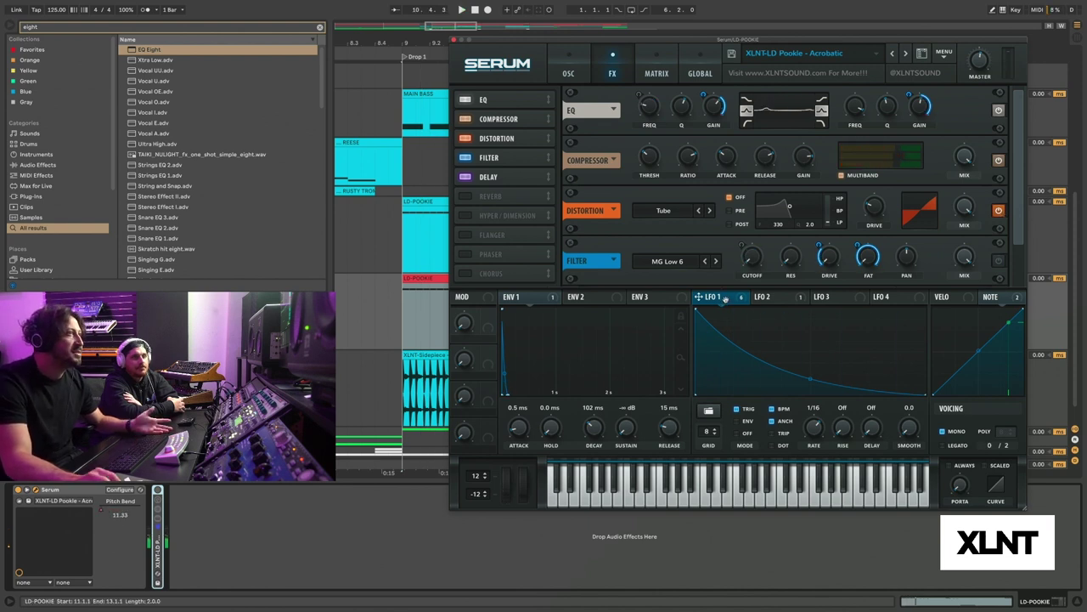
{"action": "key", "text": "space"}
{"action": "key", "text": "space"}
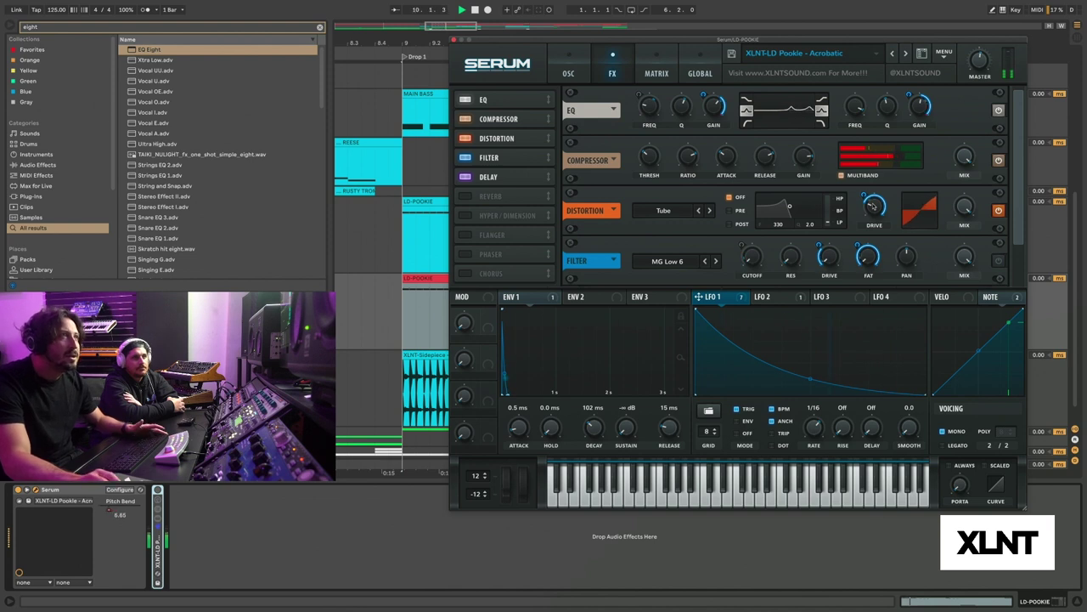
{"action": "left_click_drag", "start_coordinate": [872, 205], "coordinate": [863, 228]}
{"action": "key", "text": "space"}
{"action": "right_click", "coordinate": [864, 194]}
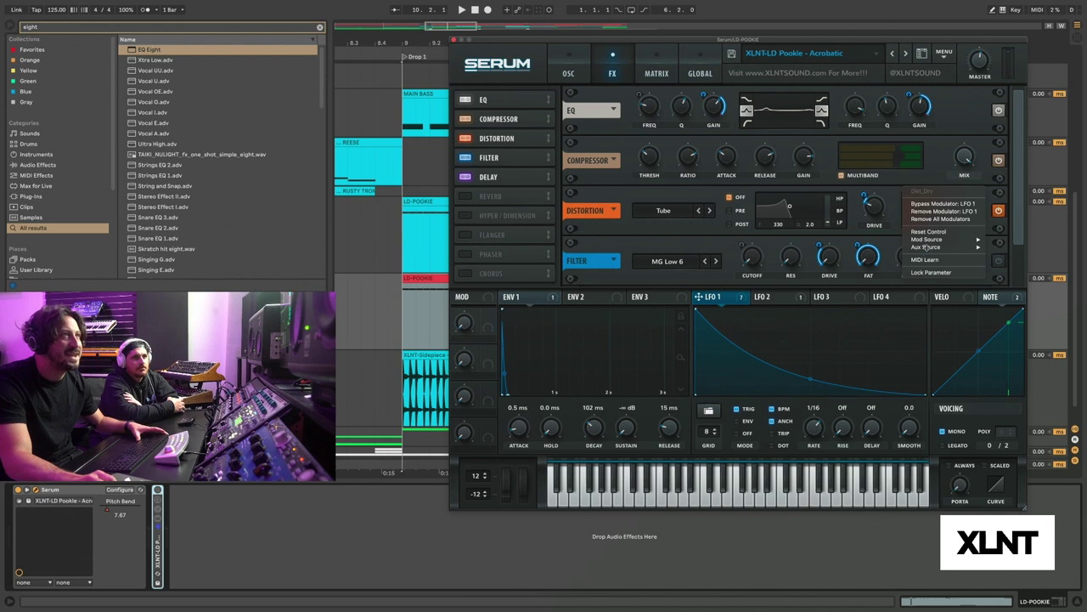
{"action": "left_click", "coordinate": [939, 212]}
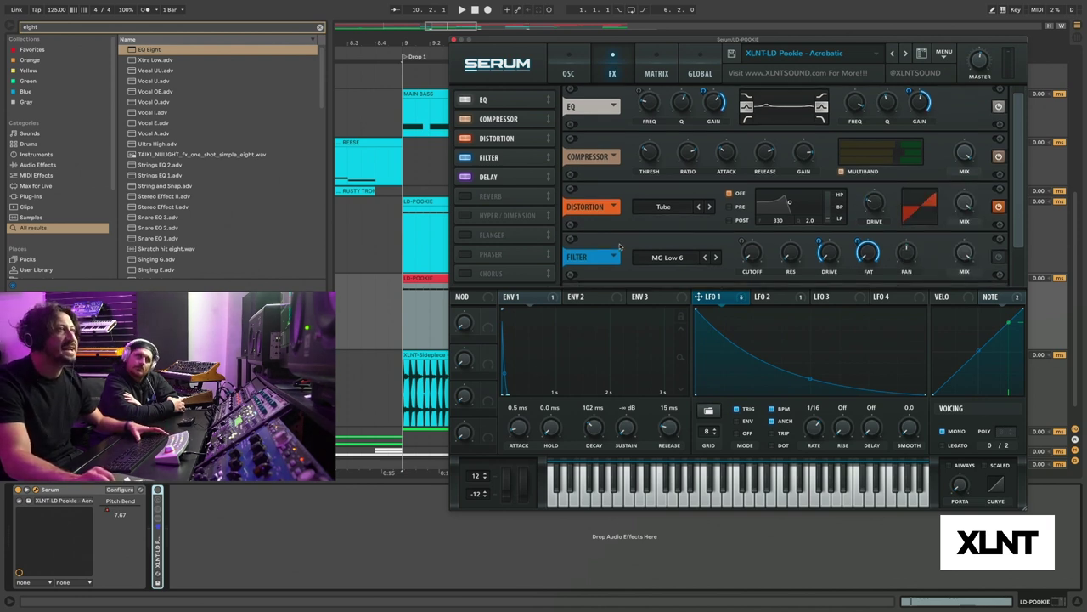
Switch on the MG Low 6 filter effect and audition the lead through it
{"action": "scroll", "coordinate": [765, 247], "scroll_direction": "down", "scroll_amount": 1}
{"action": "scroll", "coordinate": [824, 232], "scroll_direction": "down", "scroll_amount": 1}
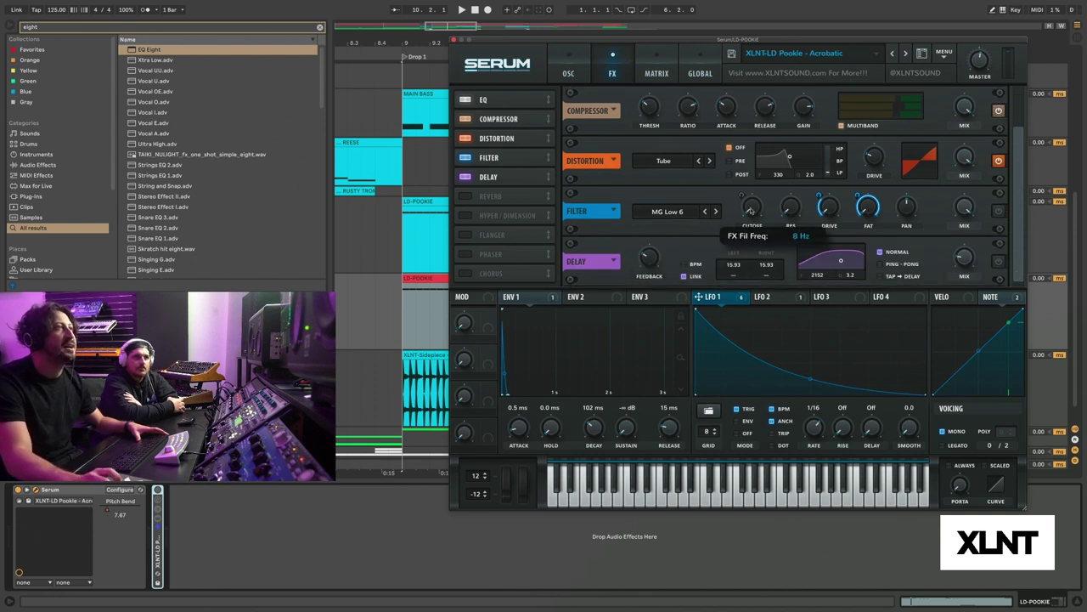
{"action": "mouse_move", "coordinate": [787, 209]}
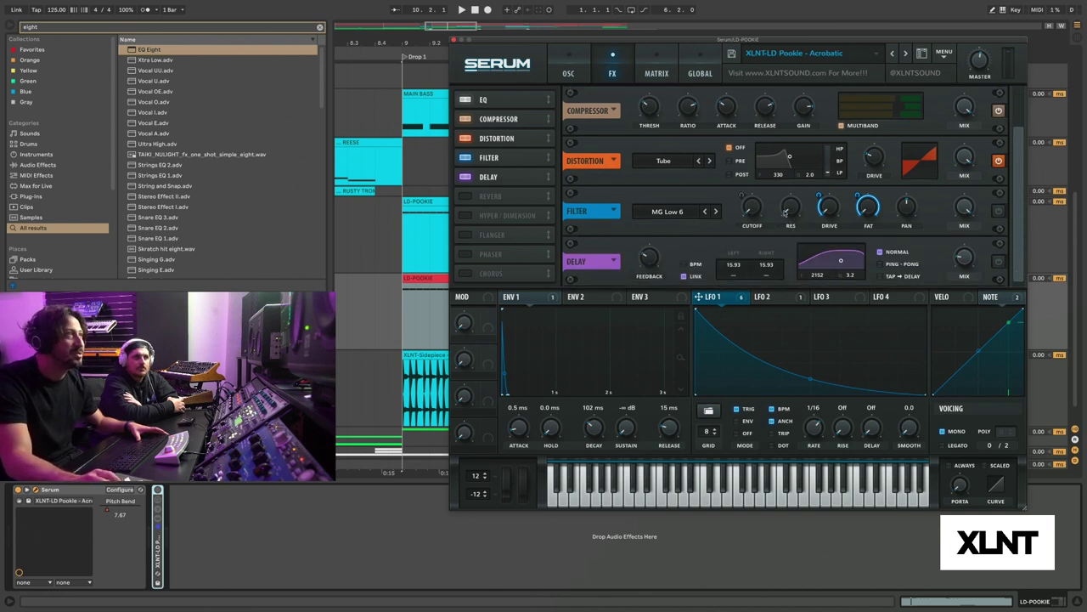
{"action": "mouse_move", "coordinate": [833, 207]}
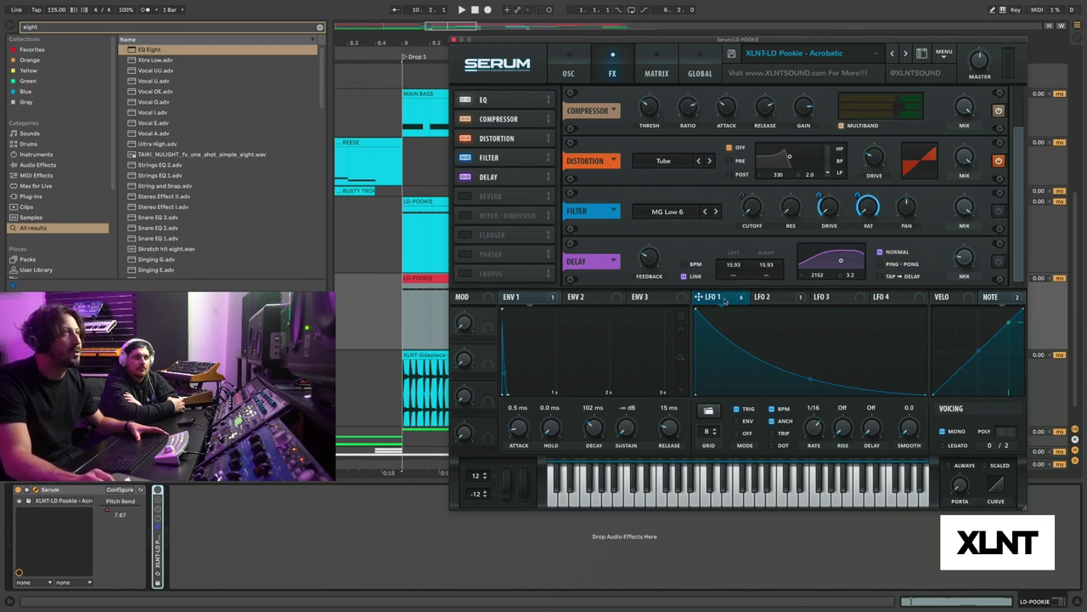
{"action": "left_click", "coordinate": [1000, 209]}
{"action": "key", "text": "space"}
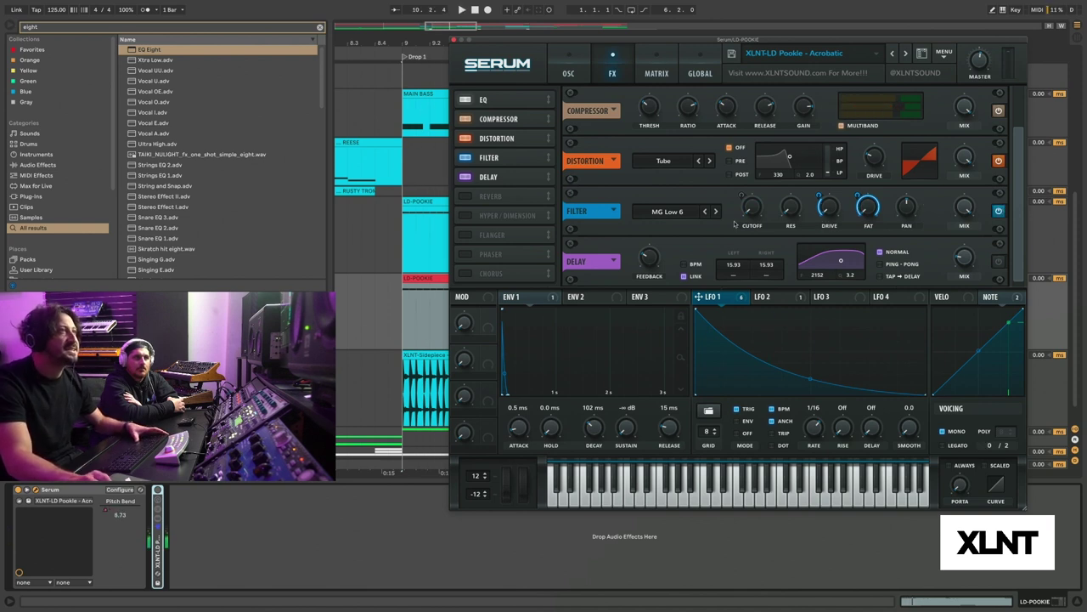
{"action": "left_click_drag", "start_coordinate": [1021, 170], "coordinate": [1017, 105]}
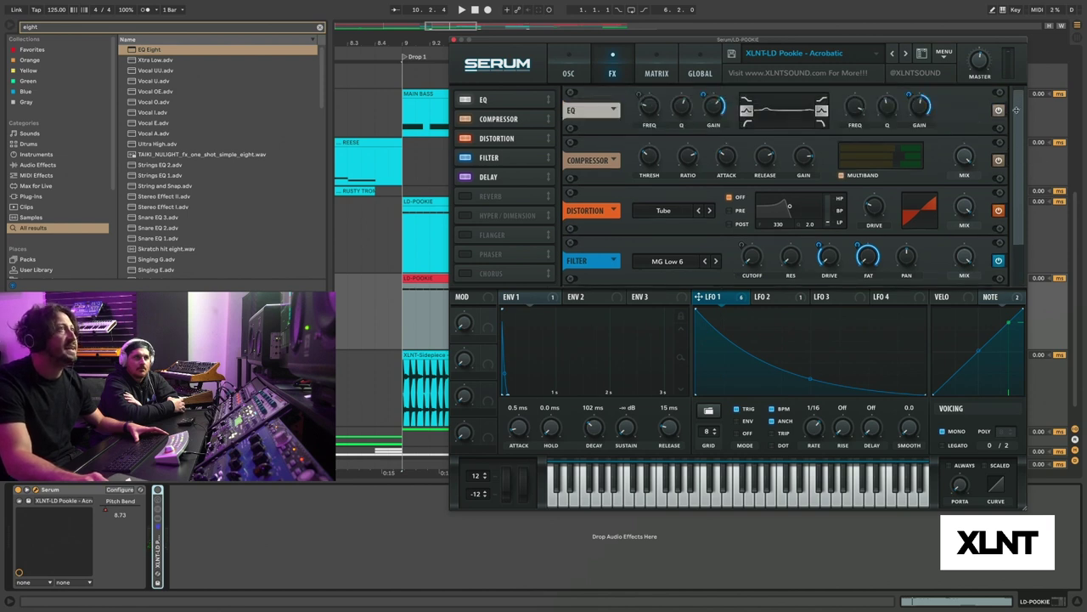
{"action": "left_click_drag", "start_coordinate": [1014, 145], "coordinate": [1024, 152]}
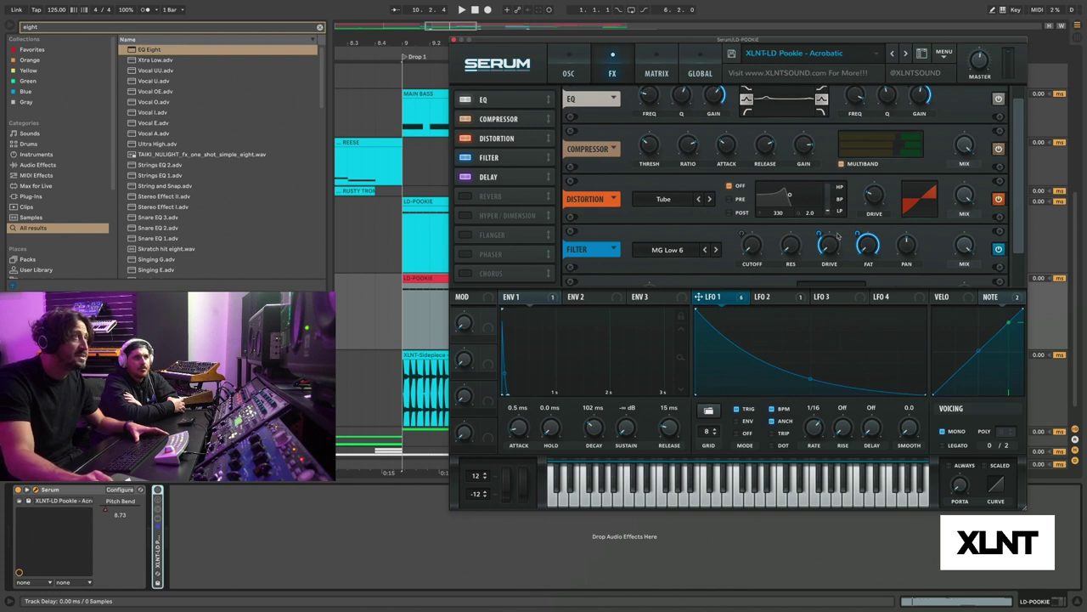
{"action": "mouse_move", "coordinate": [818, 232]}
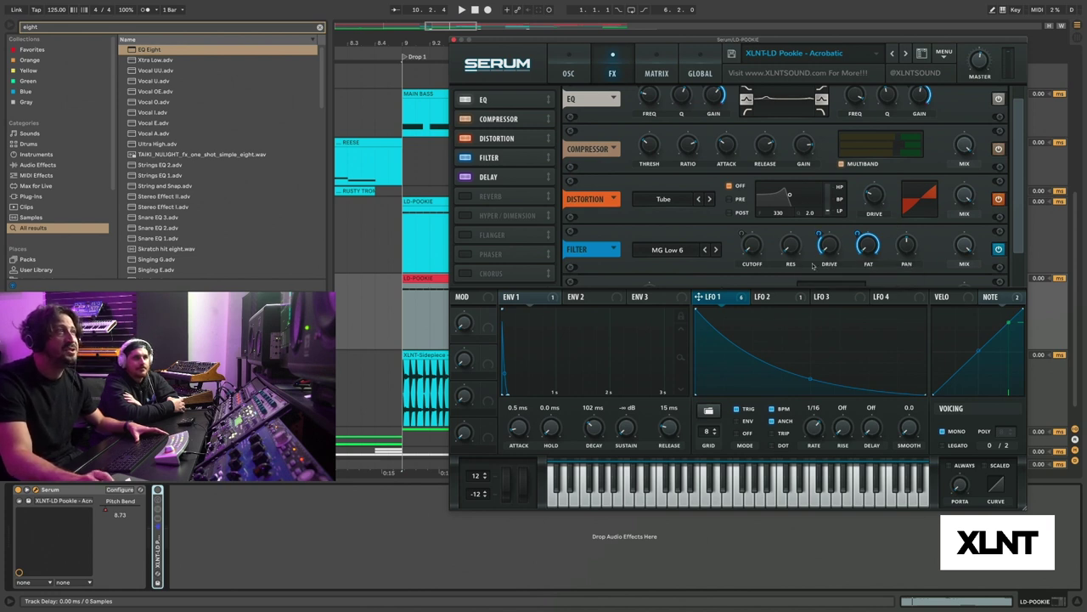
{"action": "mouse_move", "coordinate": [857, 233]}
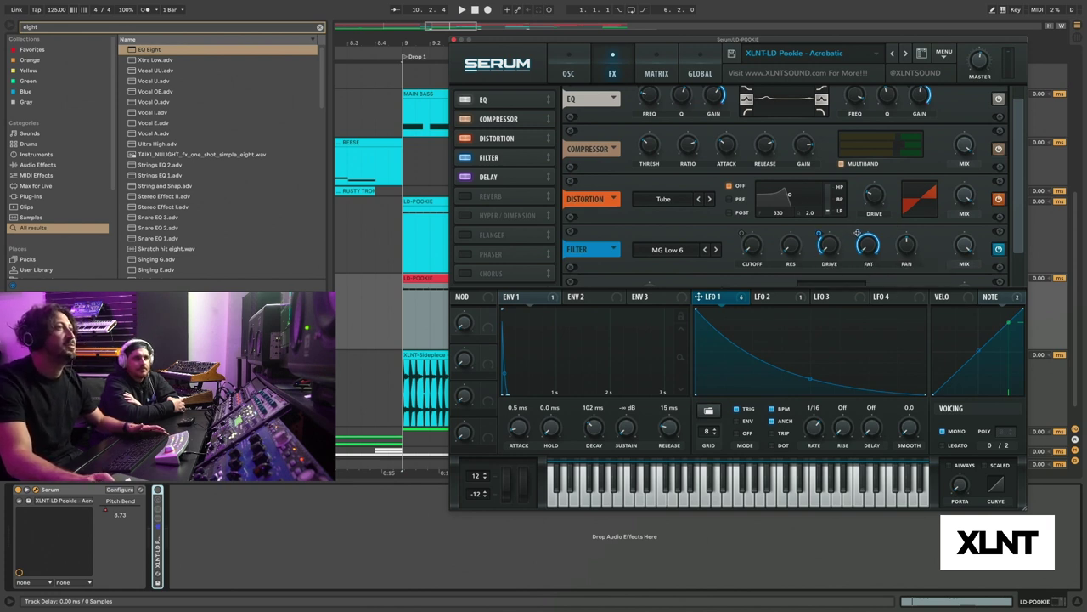
{"action": "key", "text": "space"}
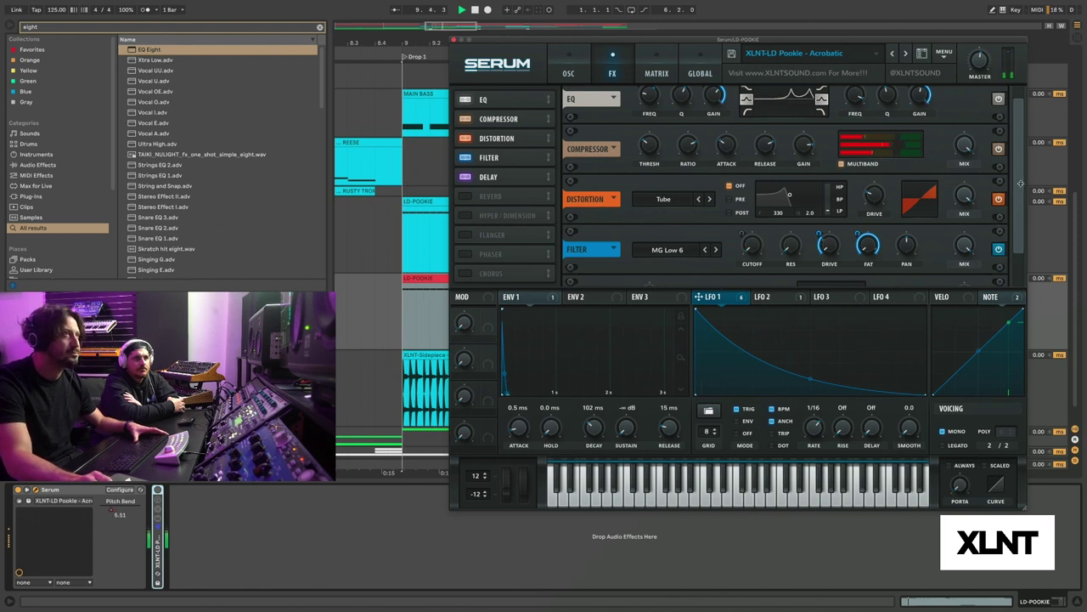
{"action": "scroll", "coordinate": [903, 209], "scroll_direction": "down", "scroll_amount": 1}
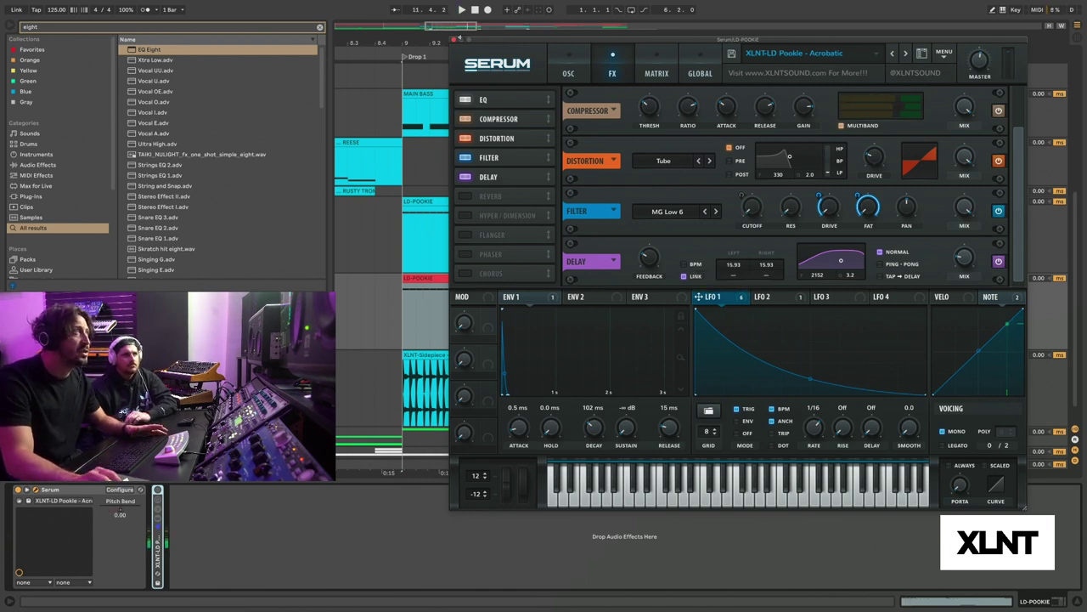
Close Serum and play the arrangement from the selected LD-POOKIE clip
{"action": "left_click", "coordinate": [457, 39]}
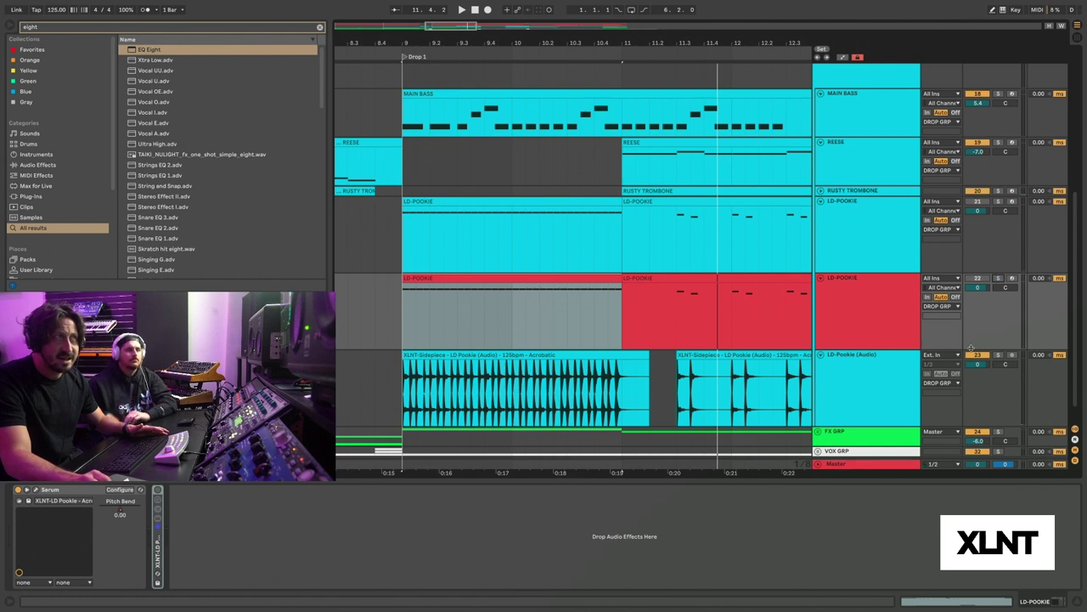
{"action": "key", "text": "space"}
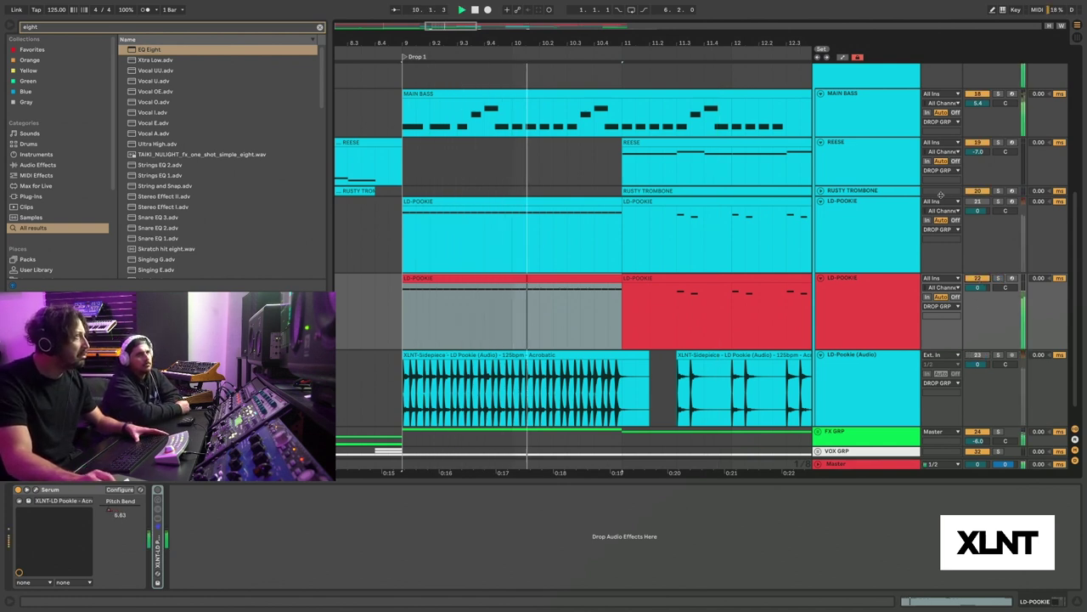
{"action": "left_click", "coordinate": [906, 337]}
{"action": "left_click", "coordinate": [603, 279]}
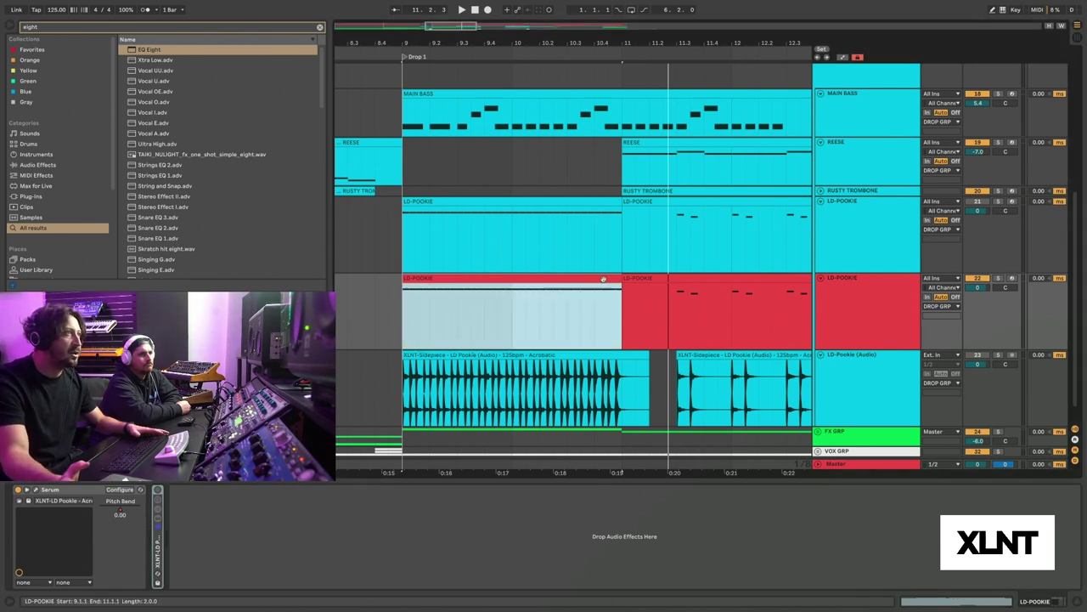
{"action": "key", "text": "space"}
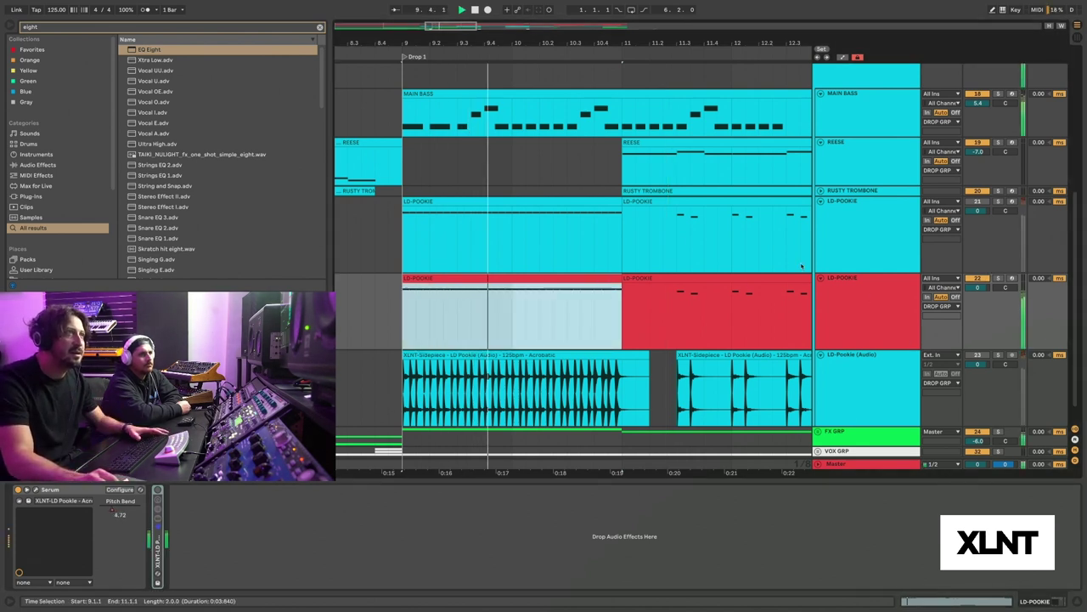
{"action": "left_click", "coordinate": [957, 288]}
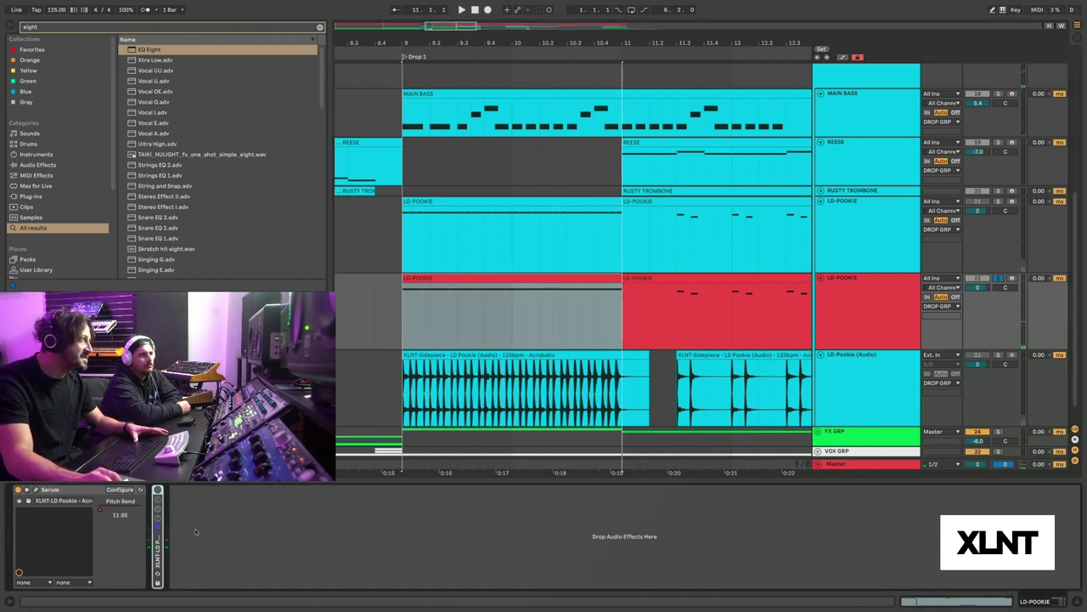
Expand the XLNT-LD Pookie rack's chain and open the Patreon link from the description
{"action": "double_click", "coordinate": [158, 541]}
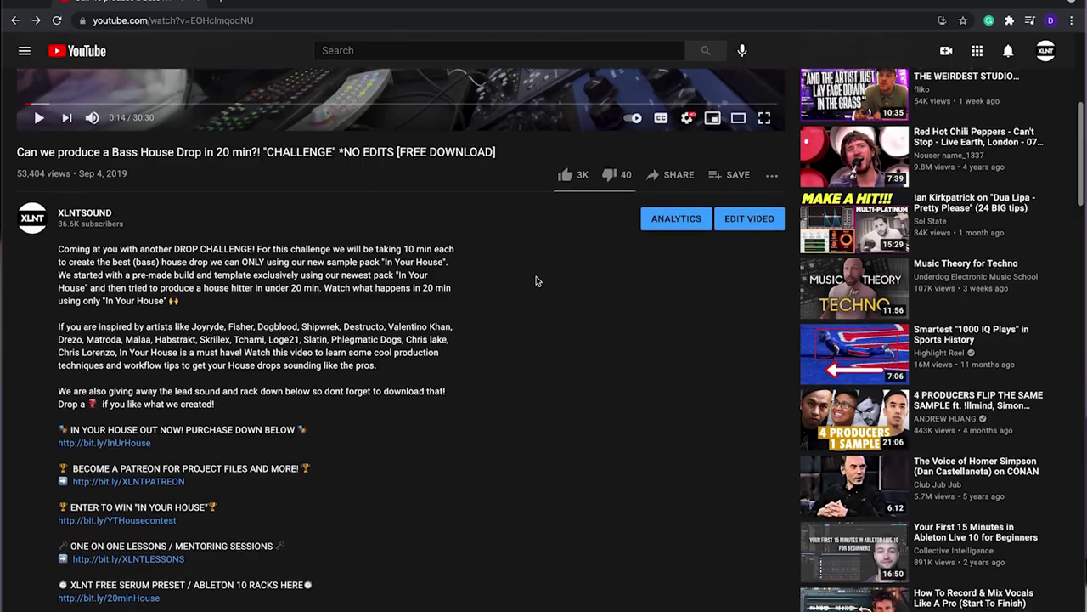
{"action": "scroll", "coordinate": [536, 281], "scroll_direction": "down", "scroll_amount": 1}
{"action": "left_click", "coordinate": [128, 438]}
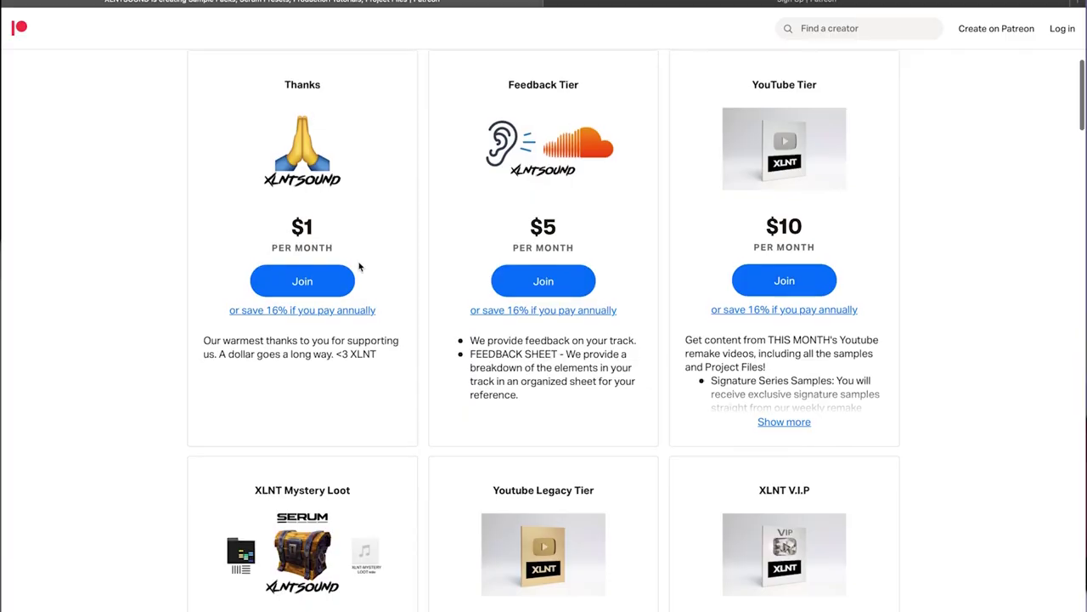
Scroll the Patreon page to the $15 Mystery Loot, $25 Youtube Legacy and $35 V.I.P tiers
{"action": "scroll", "coordinate": [610, 306], "scroll_direction": "down", "scroll_amount": 1}
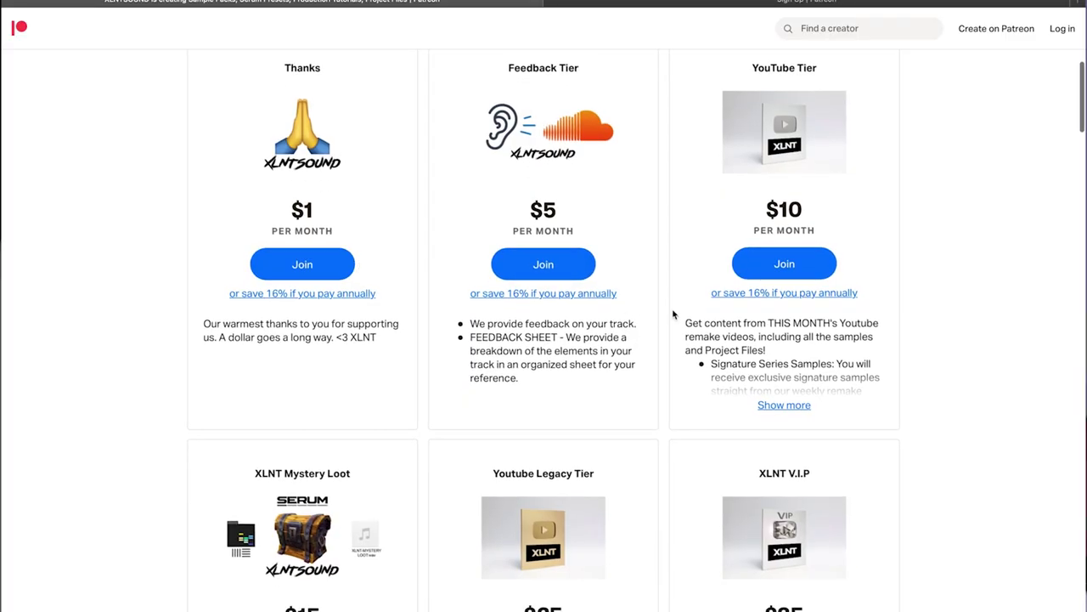
{"action": "scroll", "coordinate": [673, 314], "scroll_direction": "down", "scroll_amount": 4}
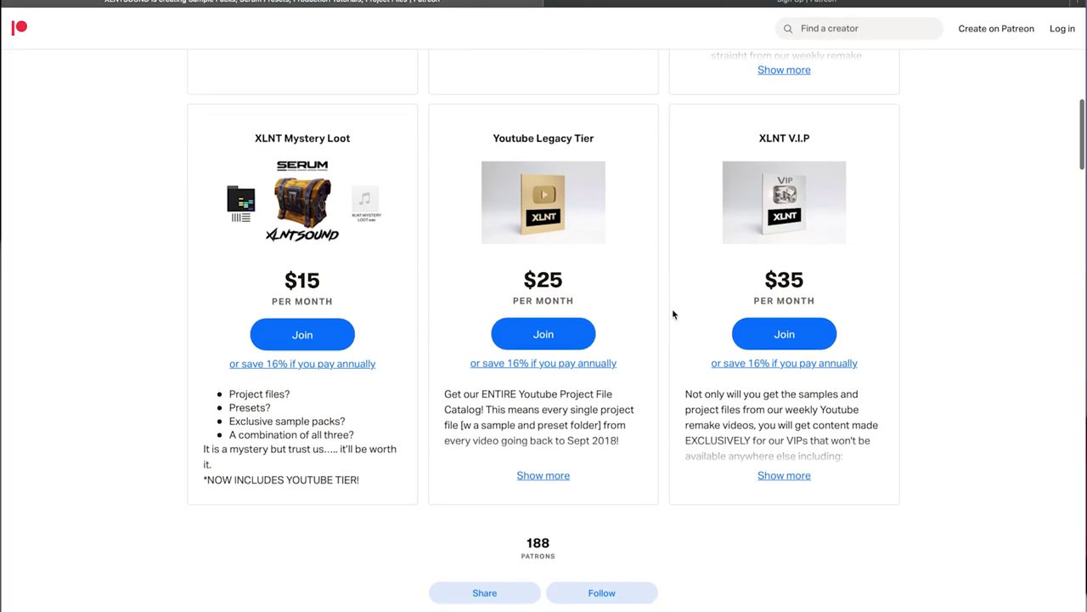
{"action": "scroll", "coordinate": [673, 314], "scroll_direction": "down", "scroll_amount": 1}
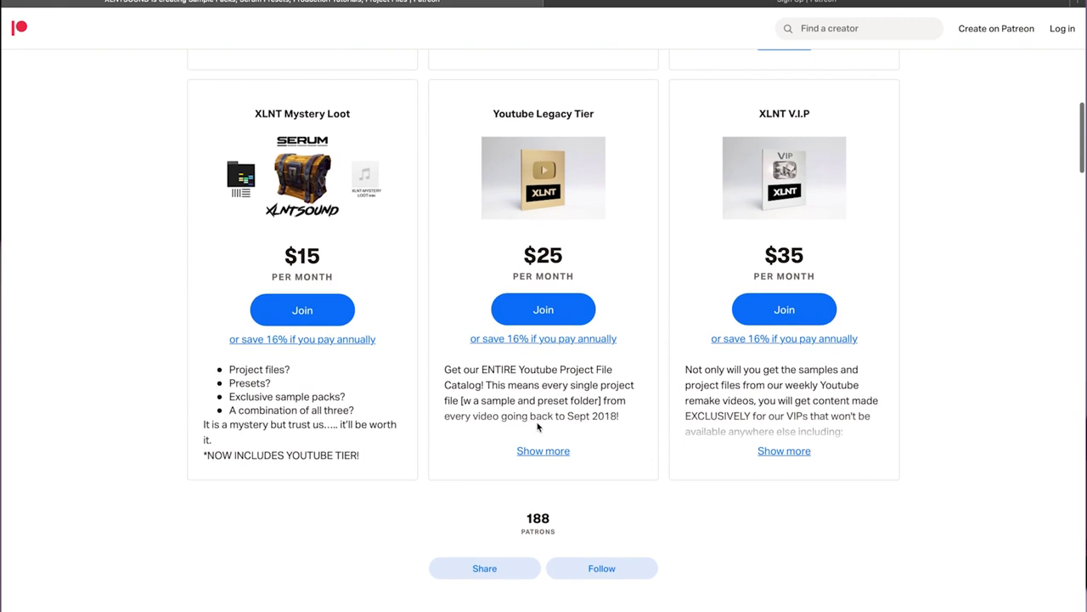
{"action": "scroll", "coordinate": [537, 427], "scroll_direction": "up", "scroll_amount": 1}
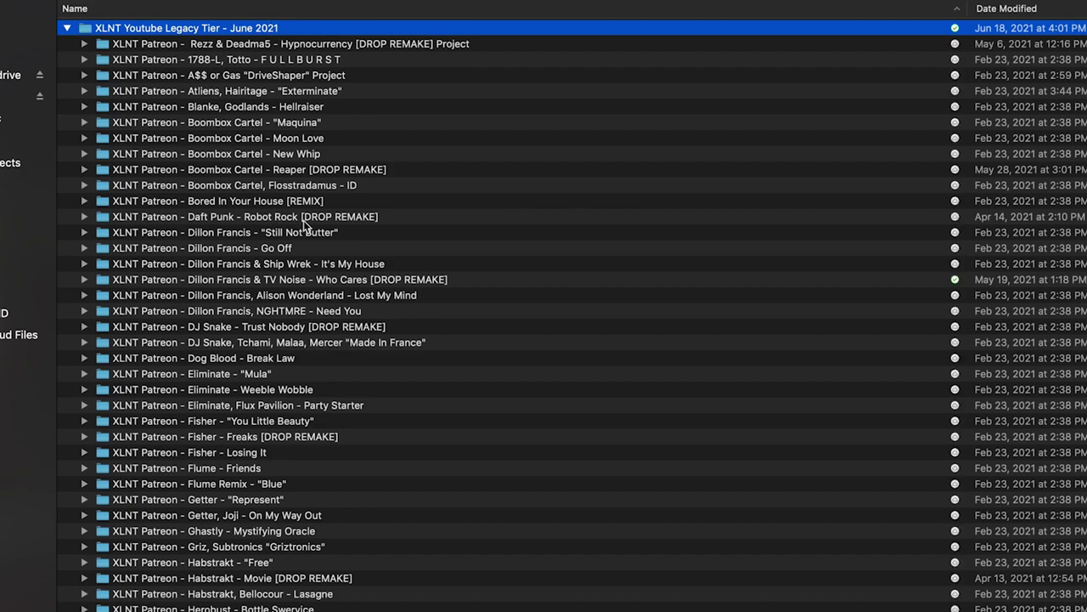
In the 05. May - VIP folder, expand the Presets, Racks and Samples subfolders one by one to show their files
{"action": "scroll", "coordinate": [303, 220], "scroll_direction": "down", "scroll_amount": 10}
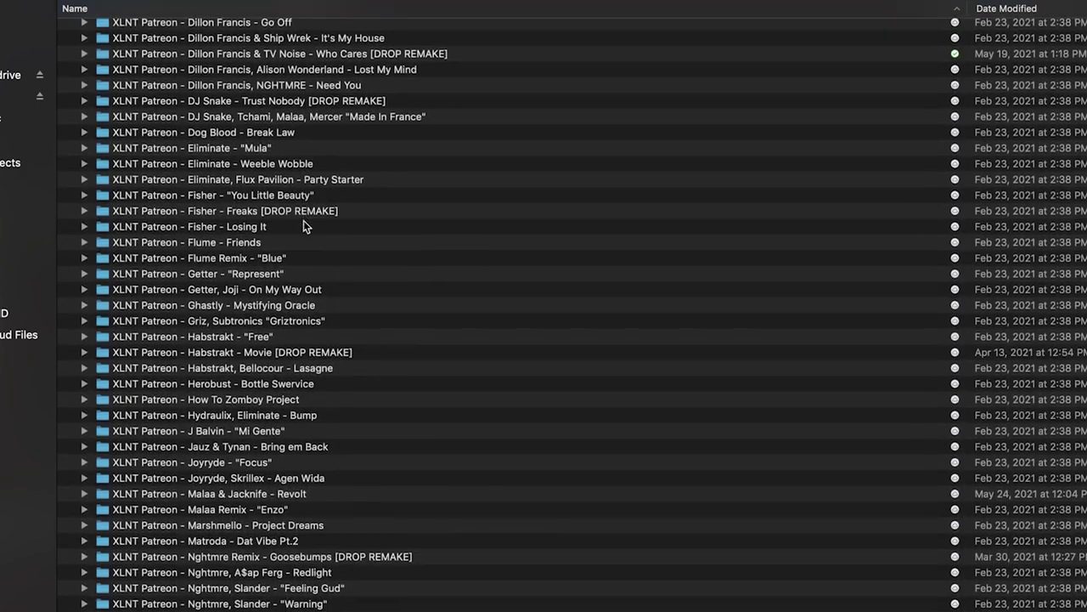
{"action": "scroll", "coordinate": [303, 220], "scroll_direction": "down", "scroll_amount": 10}
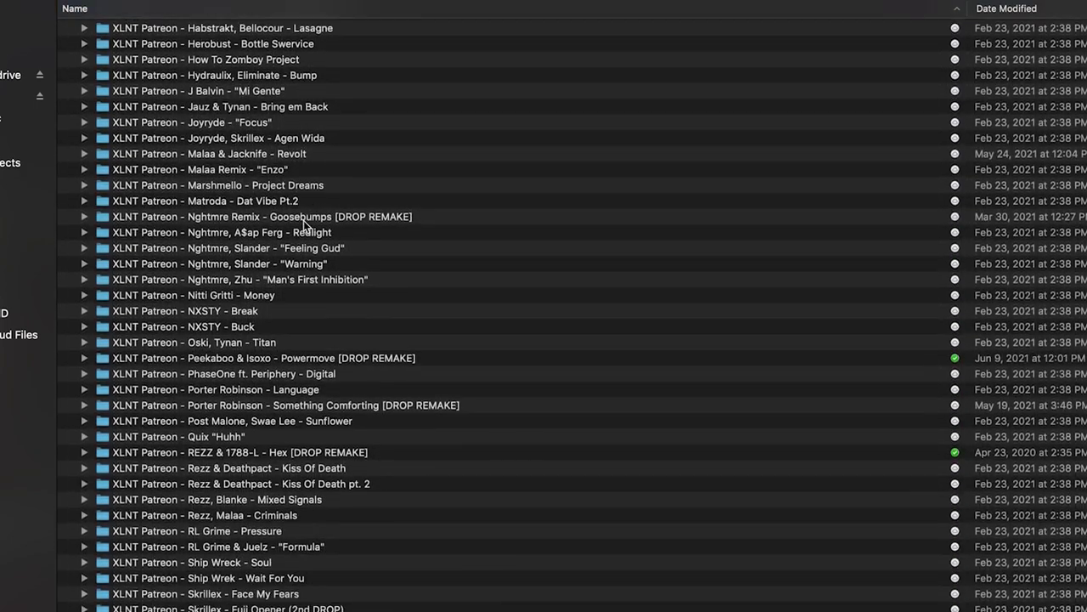
{"action": "scroll", "coordinate": [303, 220], "scroll_direction": "down", "scroll_amount": 3}
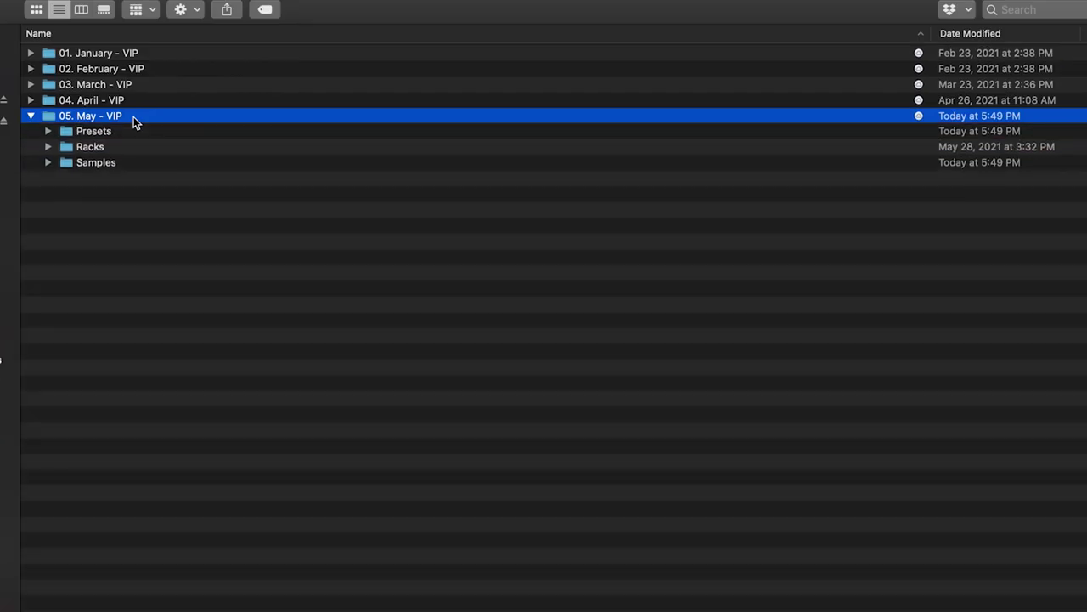
{"action": "key", "text": "Down"}
{"action": "key", "text": "Right"}
{"action": "key", "text": "Left"}
{"action": "key", "text": "Down"}
{"action": "key", "text": "Right"}
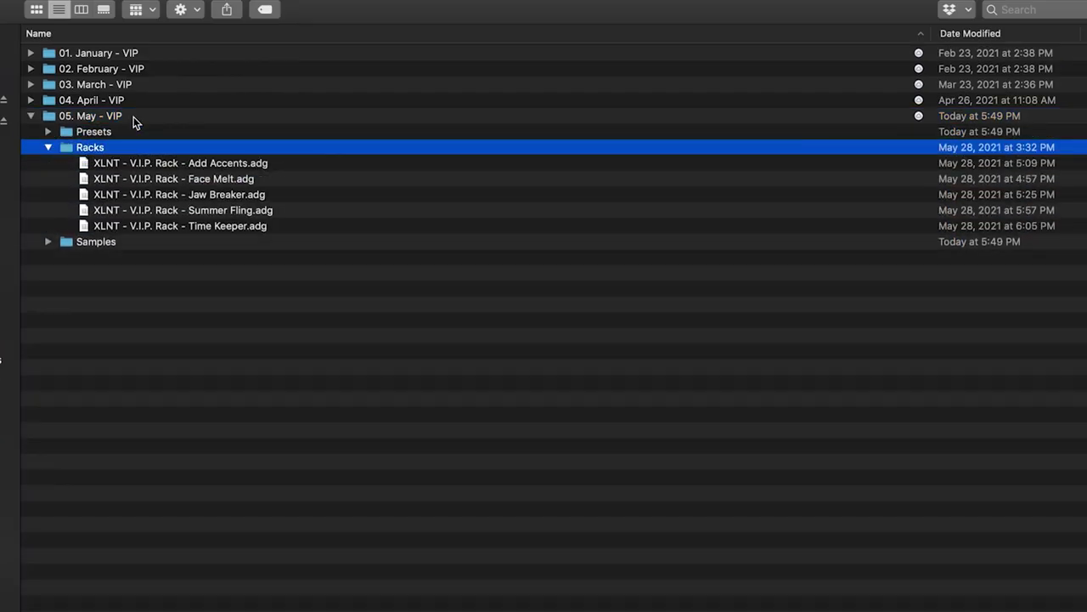
{"action": "key", "text": "Left"}
{"action": "key", "text": "Down"}
{"action": "key", "text": "Right"}
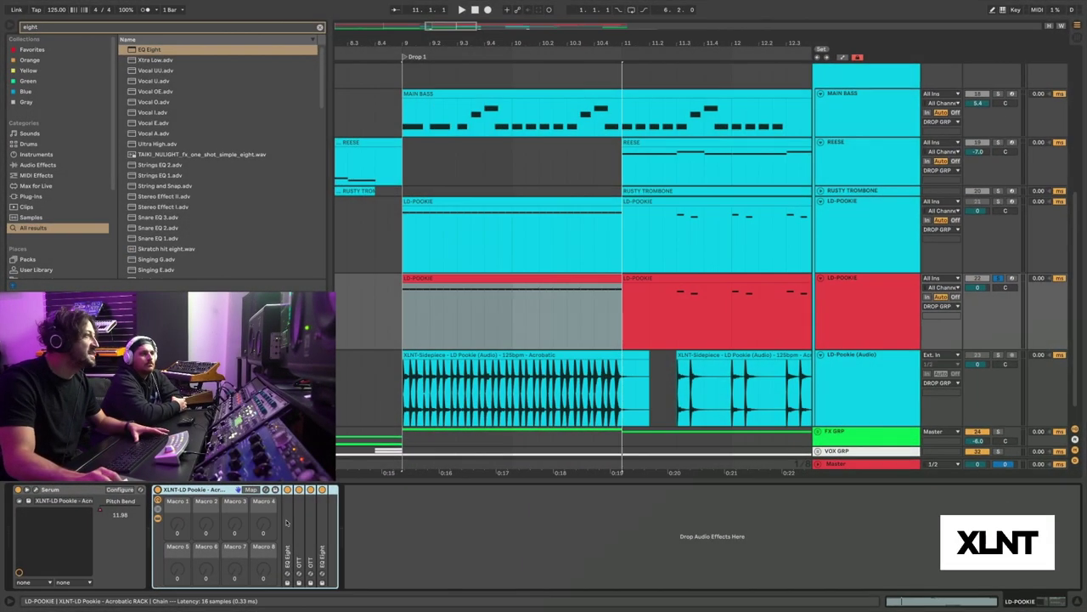
Expand the EQ Eight device, audition the lead, then fold the EQ Eight away
{"action": "double_click", "coordinate": [303, 518]}
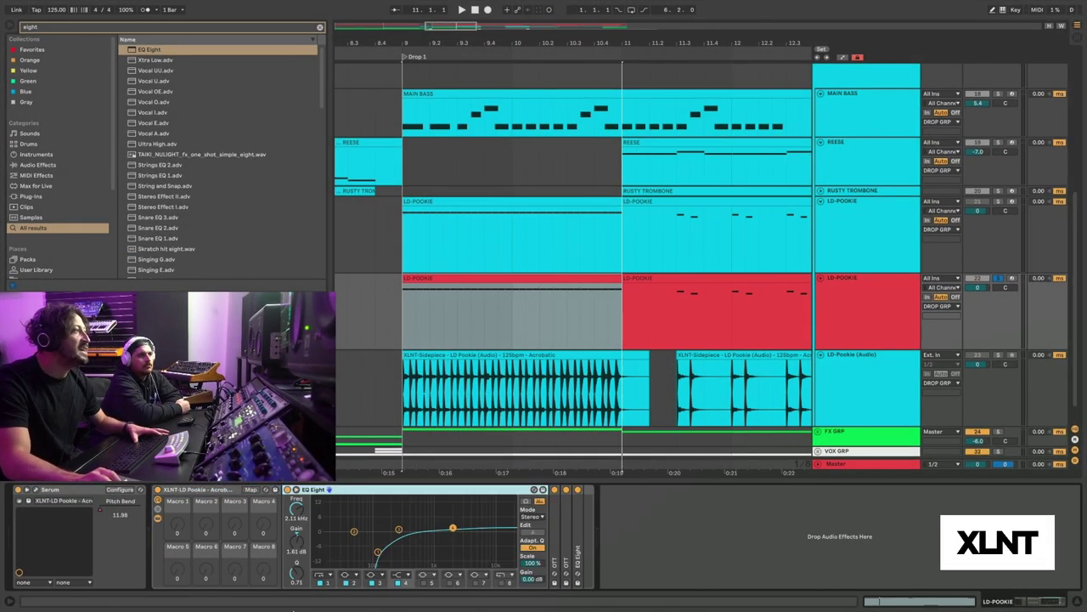
{"action": "key", "text": "space"}
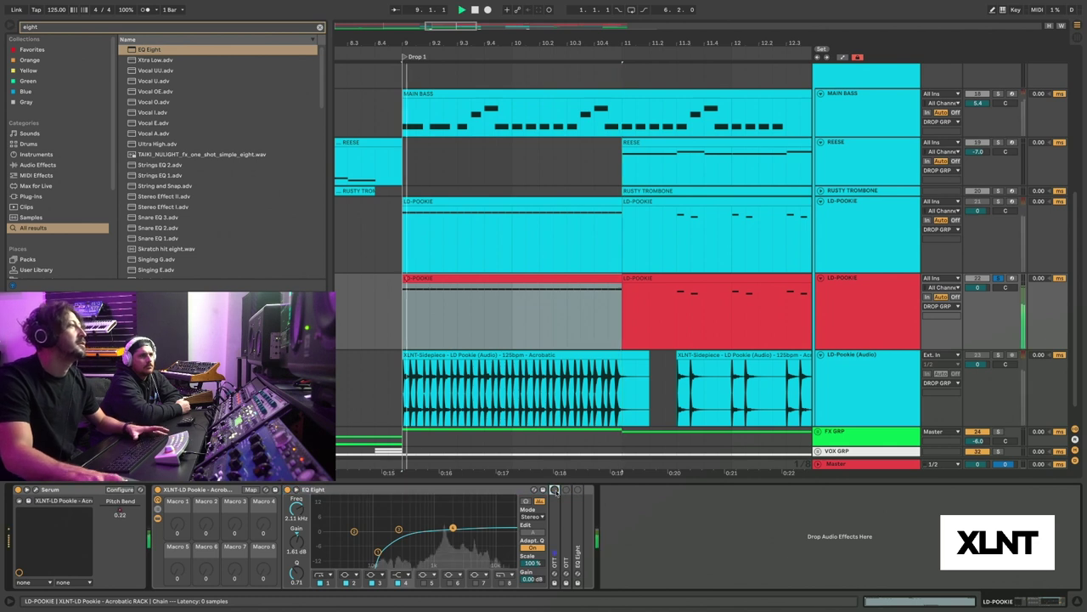
{"action": "key", "text": "space"}
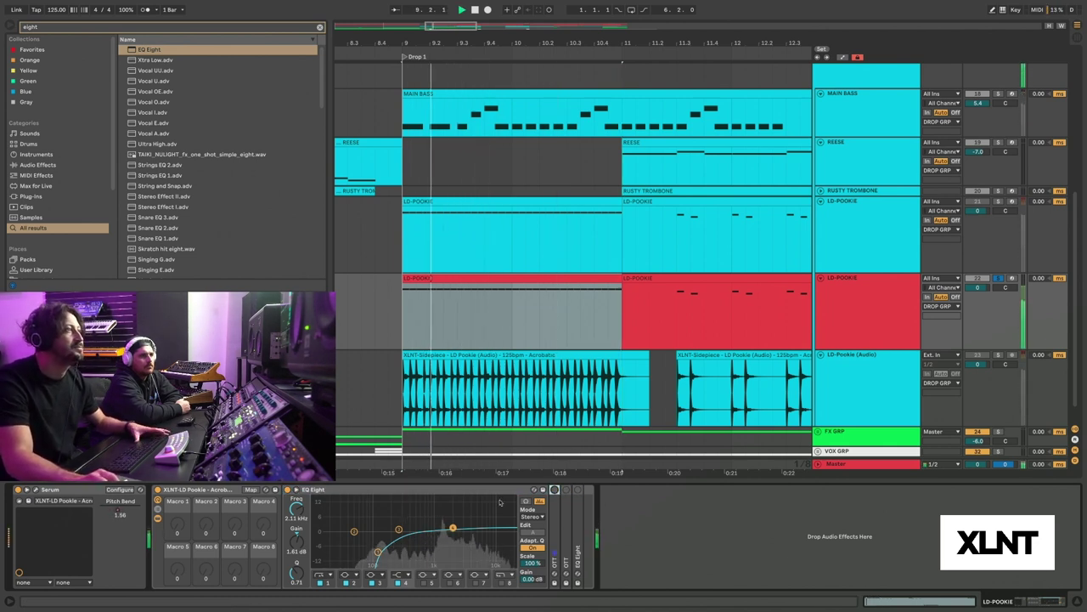
{"action": "double_click", "coordinate": [312, 489]}
Expand the OTT device, switch it on, audition the drop, then fold OTT down
{"action": "double_click", "coordinate": [301, 541]}
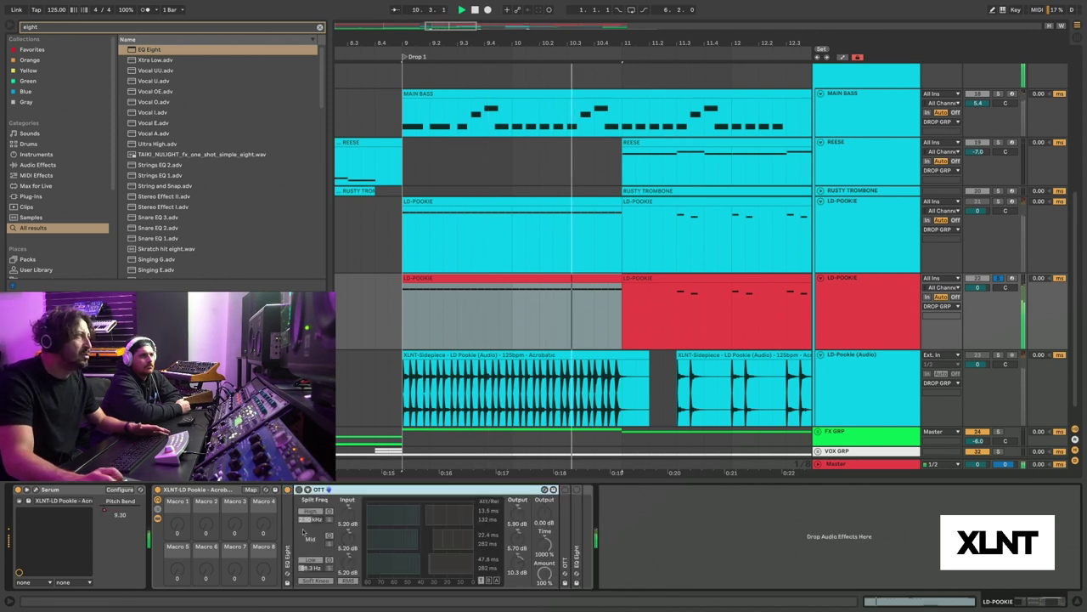
{"action": "key", "text": "space"}
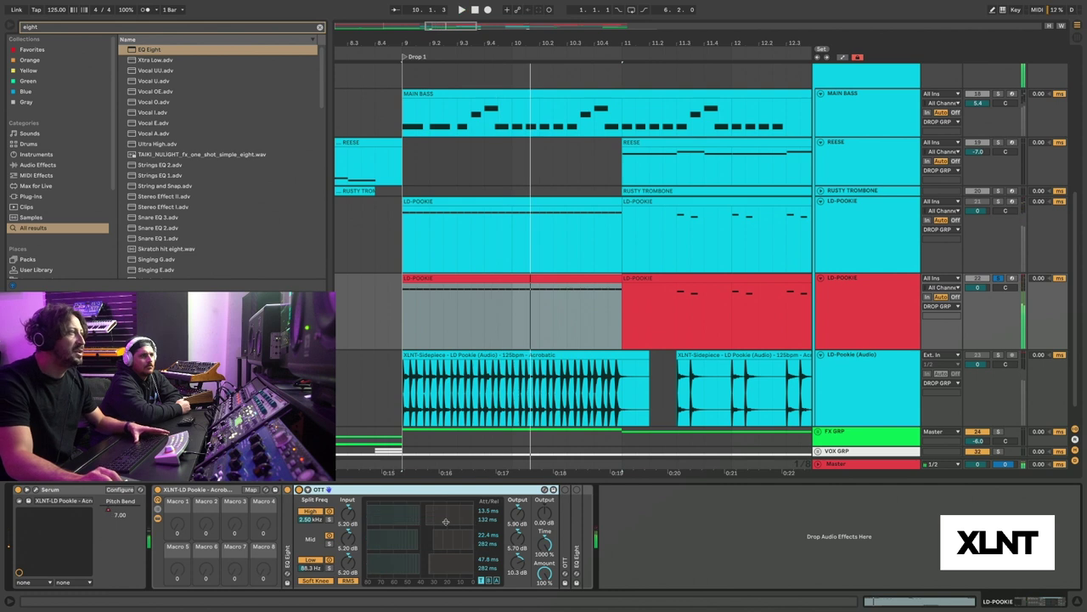
{"action": "double_click", "coordinate": [475, 491]}
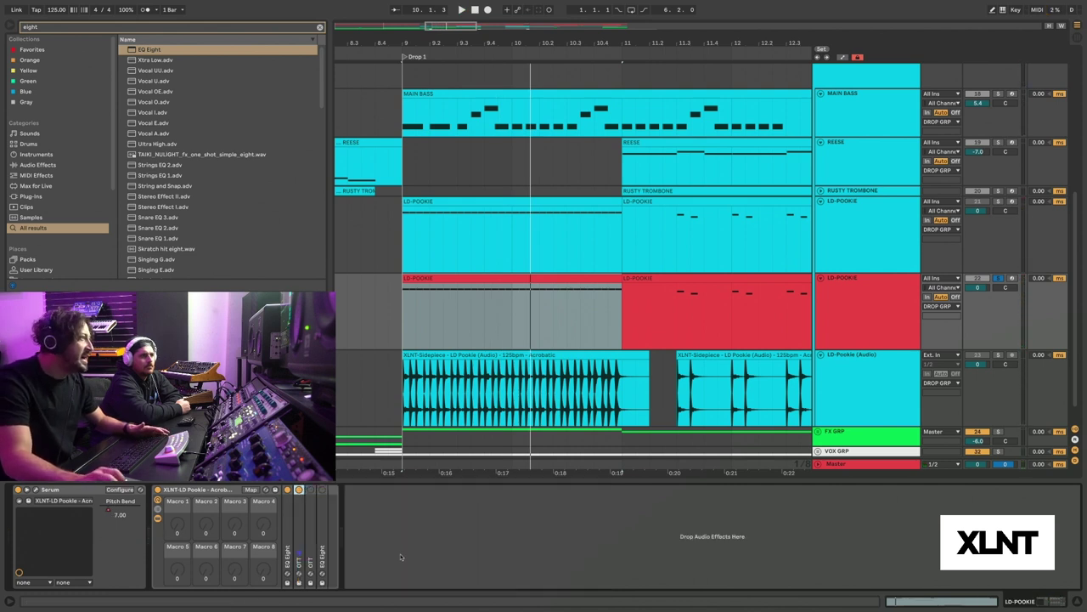
{"action": "double_click", "coordinate": [313, 540]}
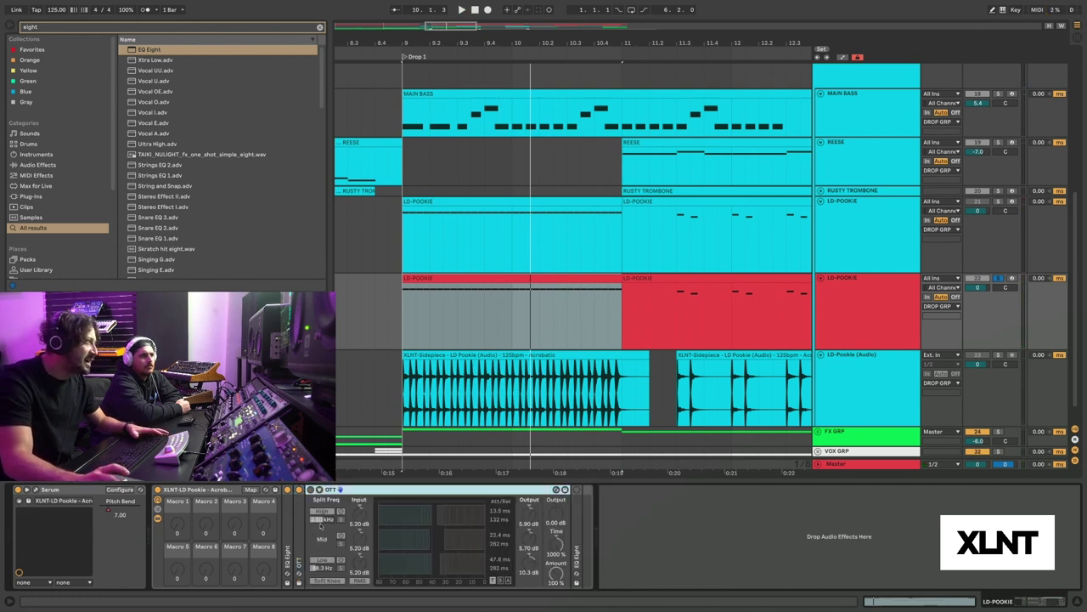
{"action": "left_click", "coordinate": [311, 490]}
{"action": "key", "text": "space"}
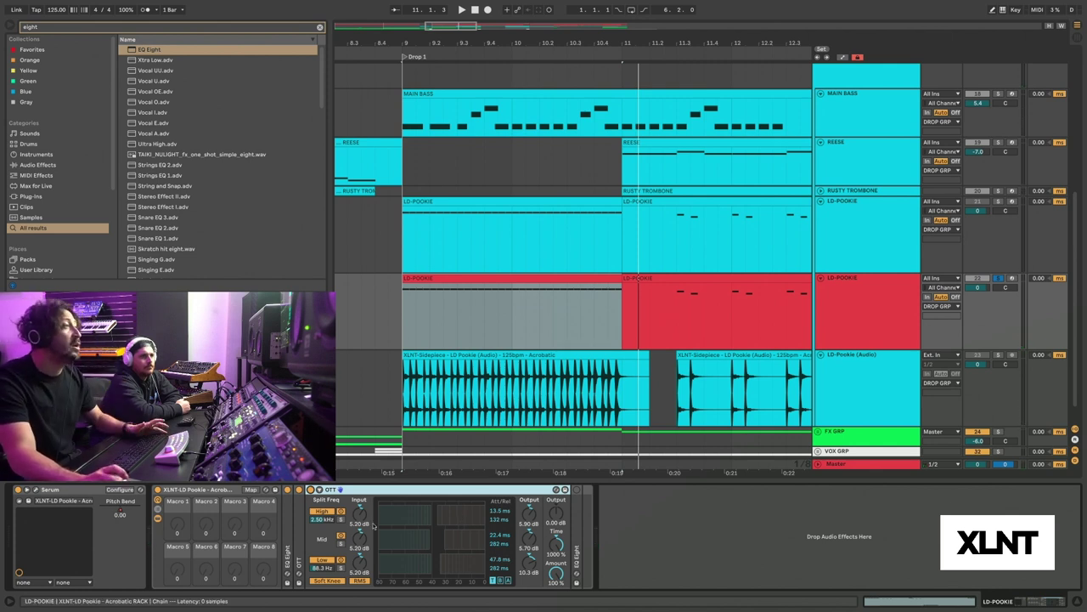
{"action": "key", "text": "space"}
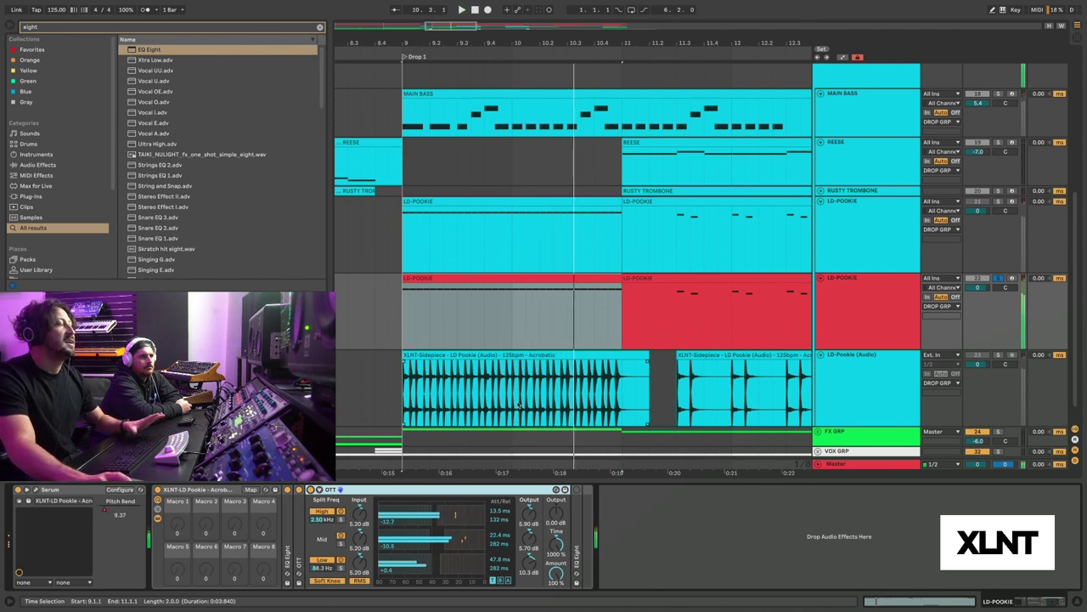
{"action": "key", "text": "space"}
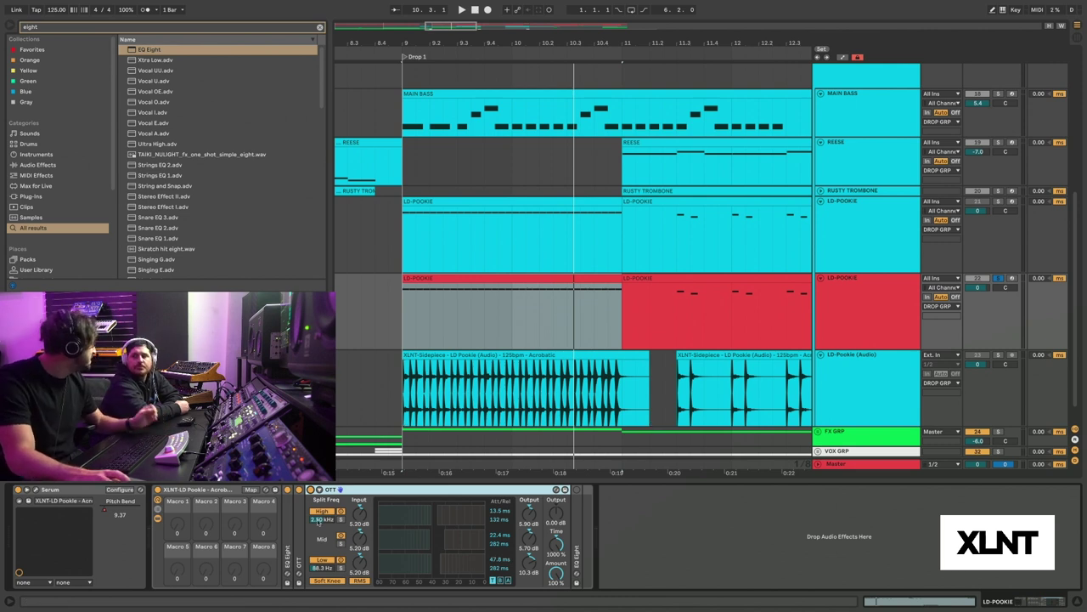
{"action": "double_click", "coordinate": [390, 487]}
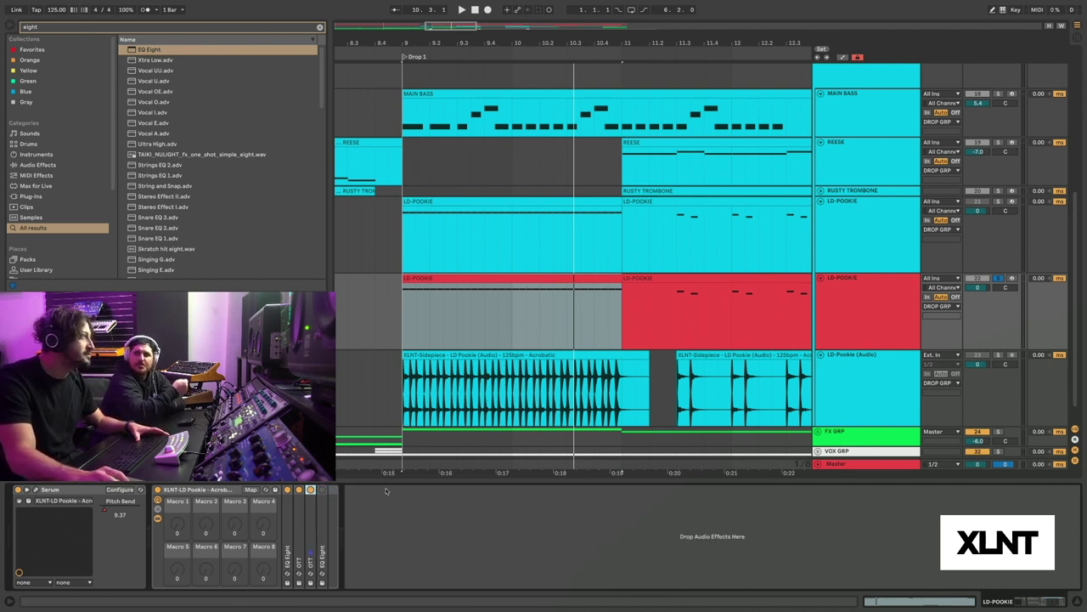
Expand the EQ Eight to see its curve, play the lead, and unsolo LD-POOKIE
{"action": "double_click", "coordinate": [321, 512]}
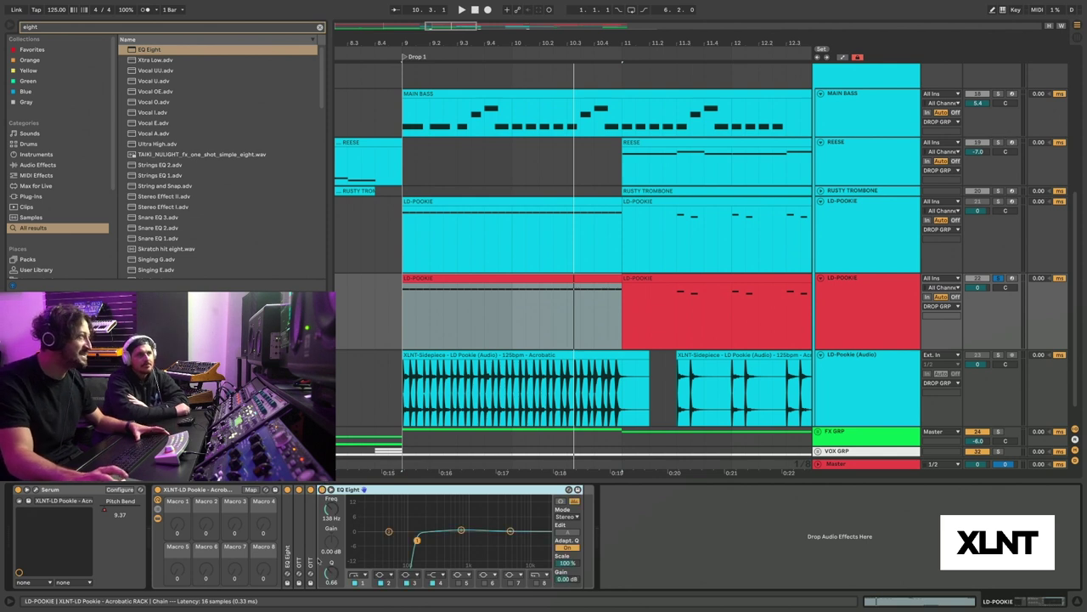
{"action": "key", "text": "space"}
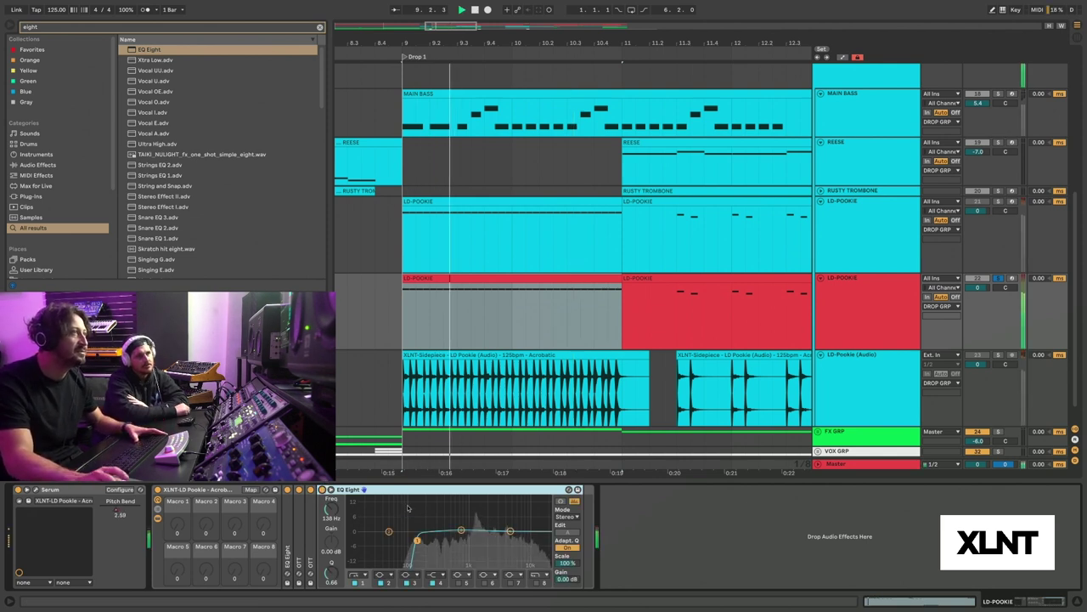
{"action": "left_click", "coordinate": [999, 278]}
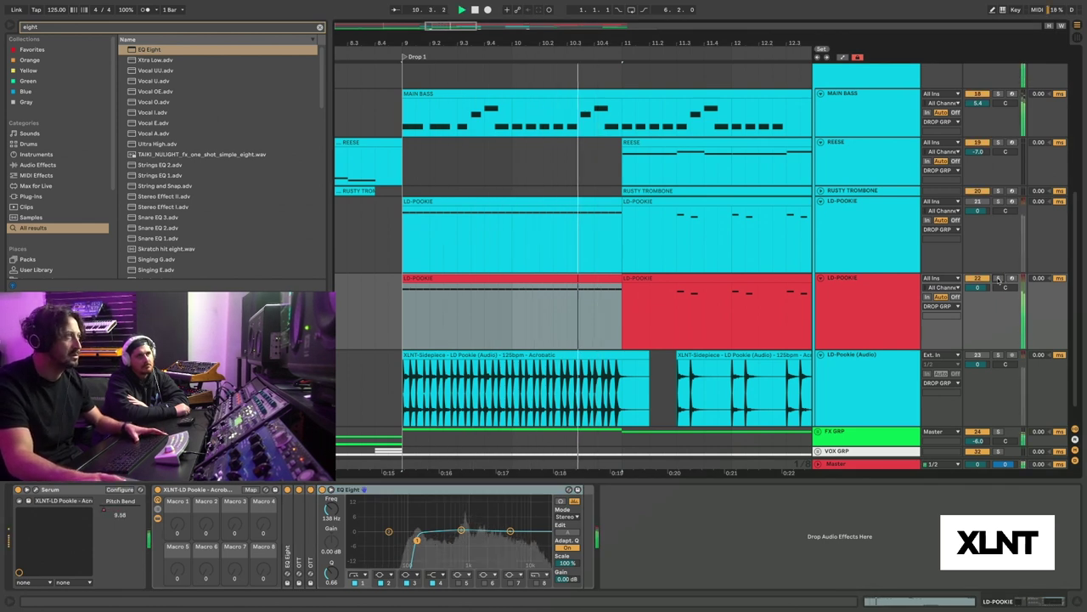
View automation over bars 9–11, hide it, and select the frozen LD-Pookie audio clip
{"action": "key", "text": "a"}
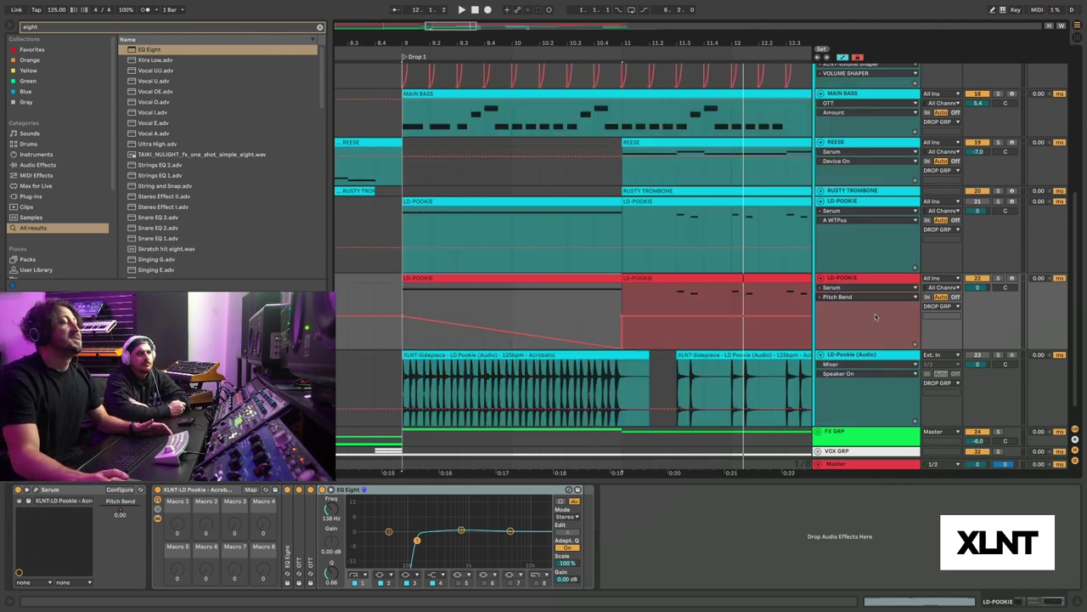
{"action": "left_click", "coordinate": [500, 384]}
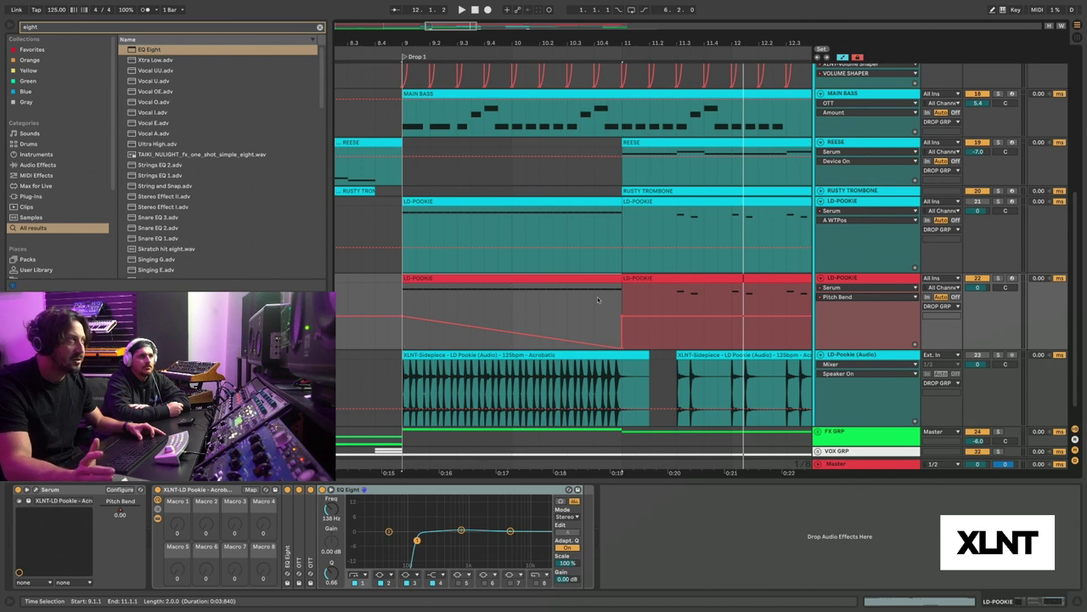
{"action": "key", "text": "a"}
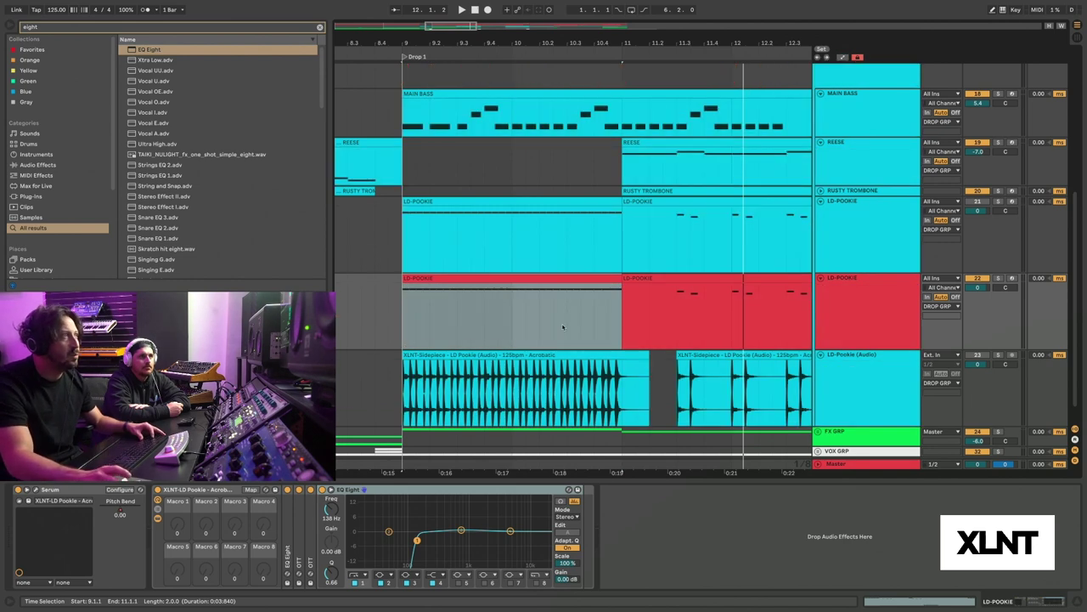
{"action": "left_click", "coordinate": [517, 354]}
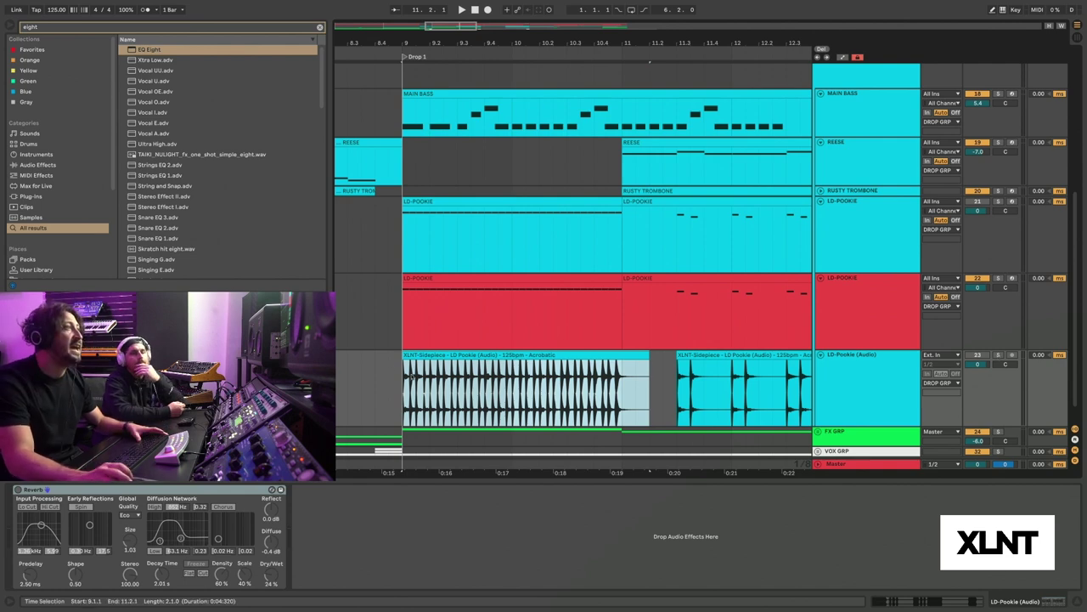
Inspect the frozen clip's waveform at bar 10 and show the LD-Pookie (Audio) track's effect chain
{"action": "double_click", "coordinate": [431, 356]}
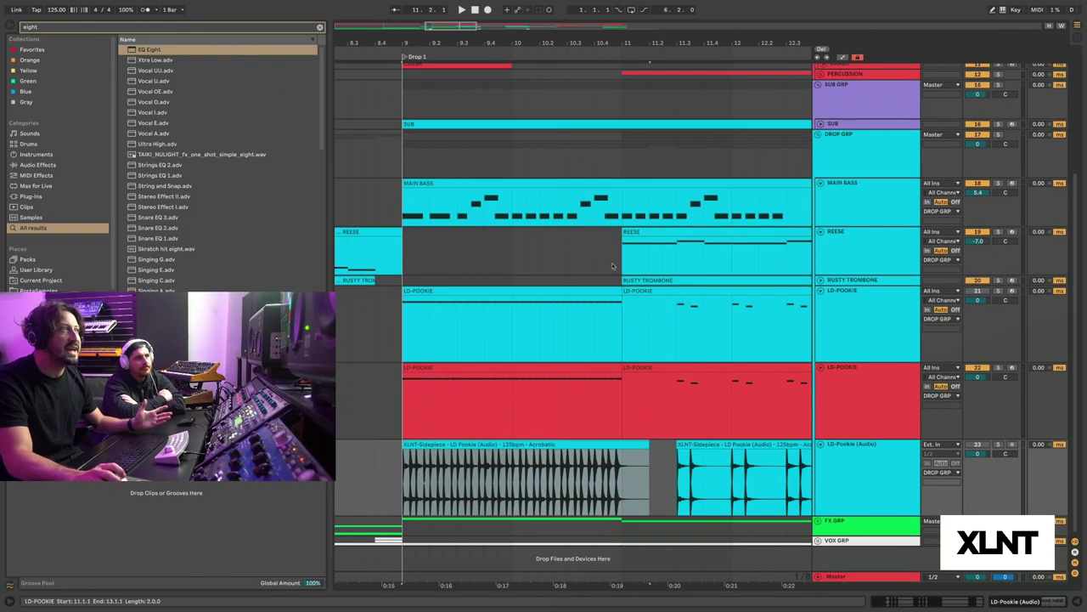
{"action": "left_click", "coordinate": [512, 374]}
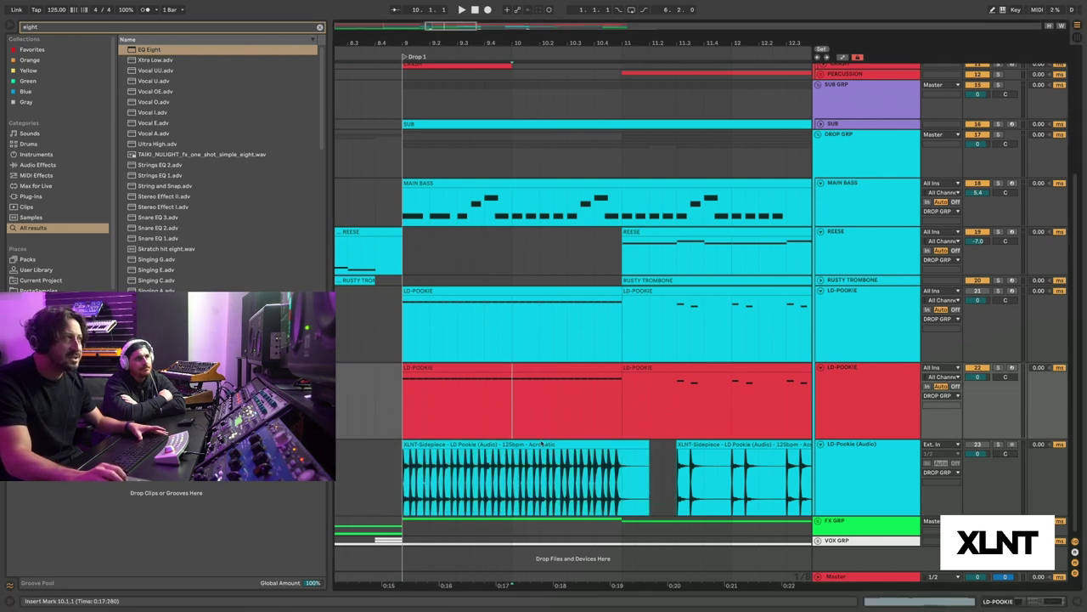
{"action": "left_click", "coordinate": [854, 493]}
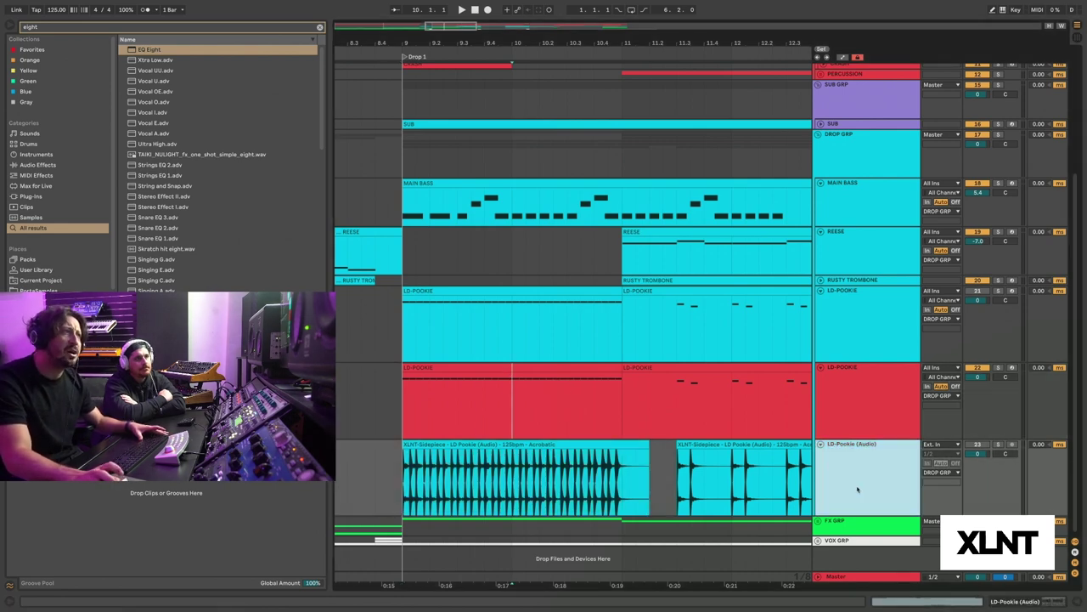
{"action": "double_click", "coordinate": [873, 488]}
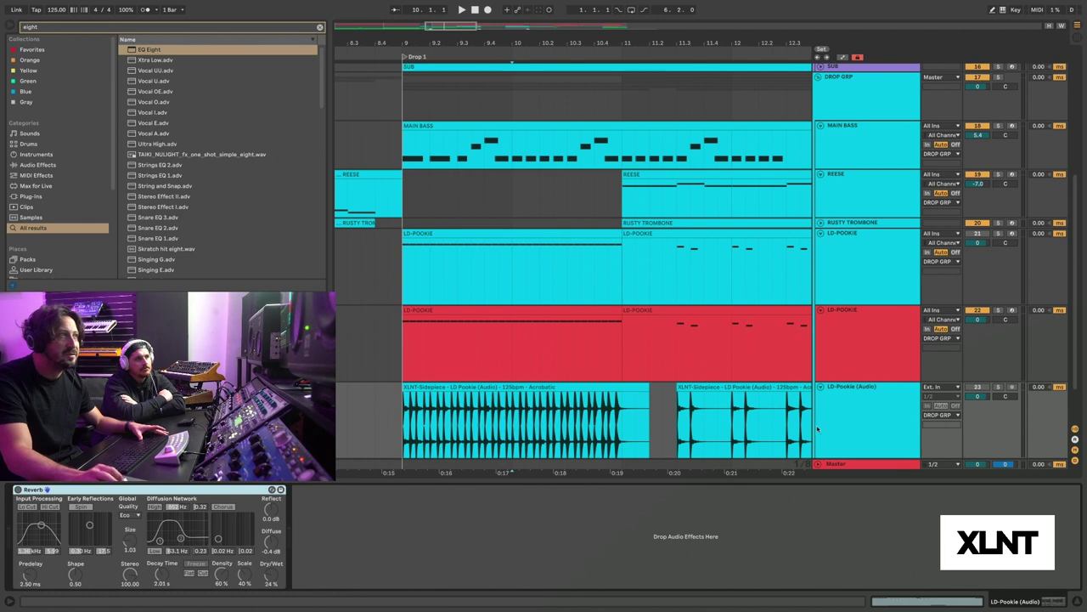
{"action": "left_click", "coordinate": [519, 386]}
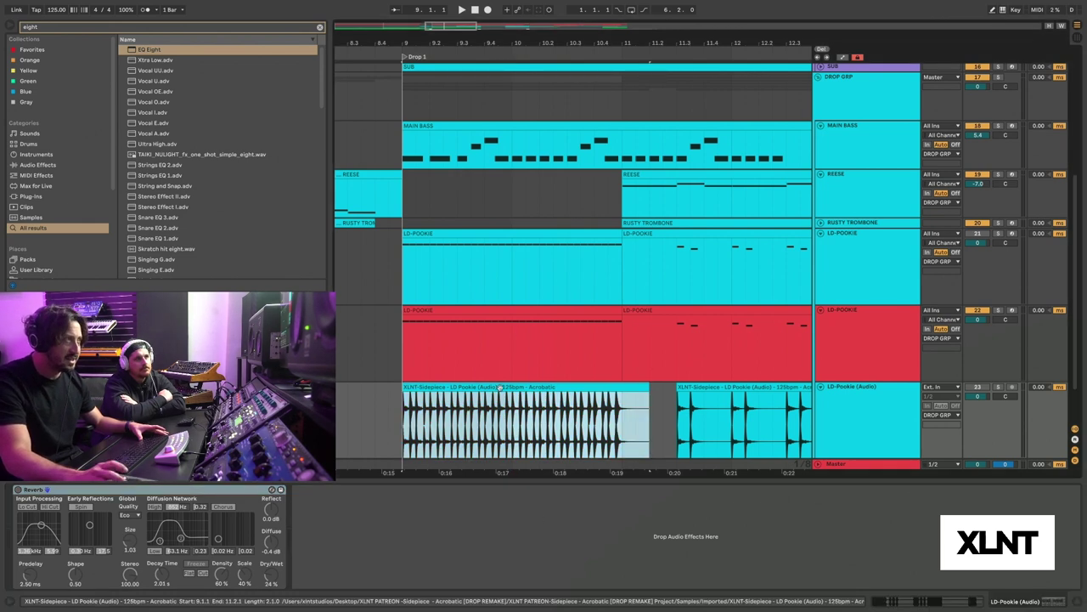
Turn on the Reverb, solo the LD-Pookie (Audio) track, and play it
{"action": "left_click", "coordinate": [884, 408]}
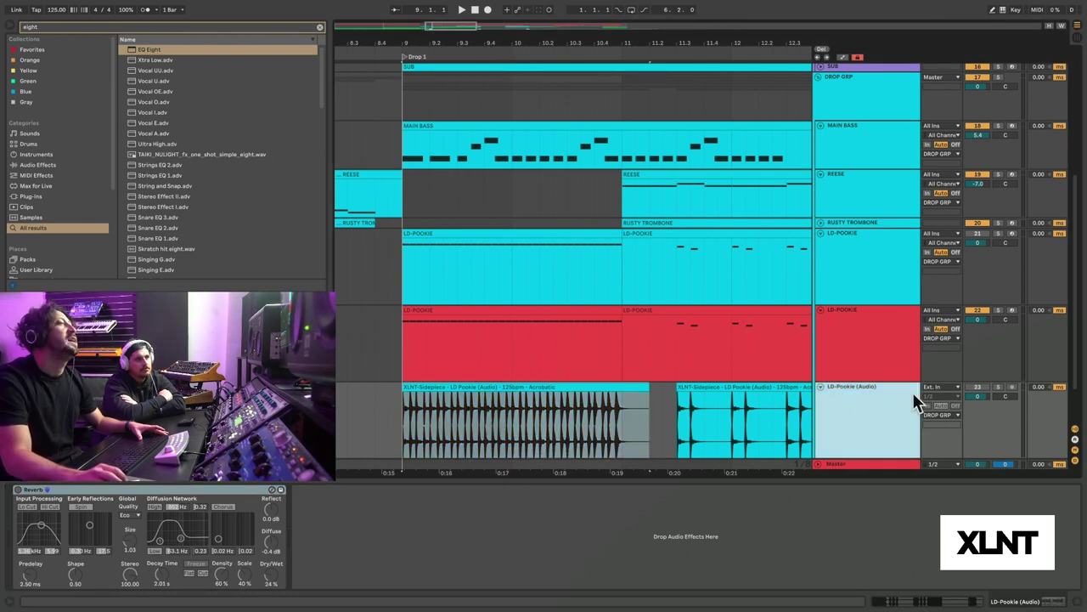
{"action": "left_click", "coordinate": [17, 490]}
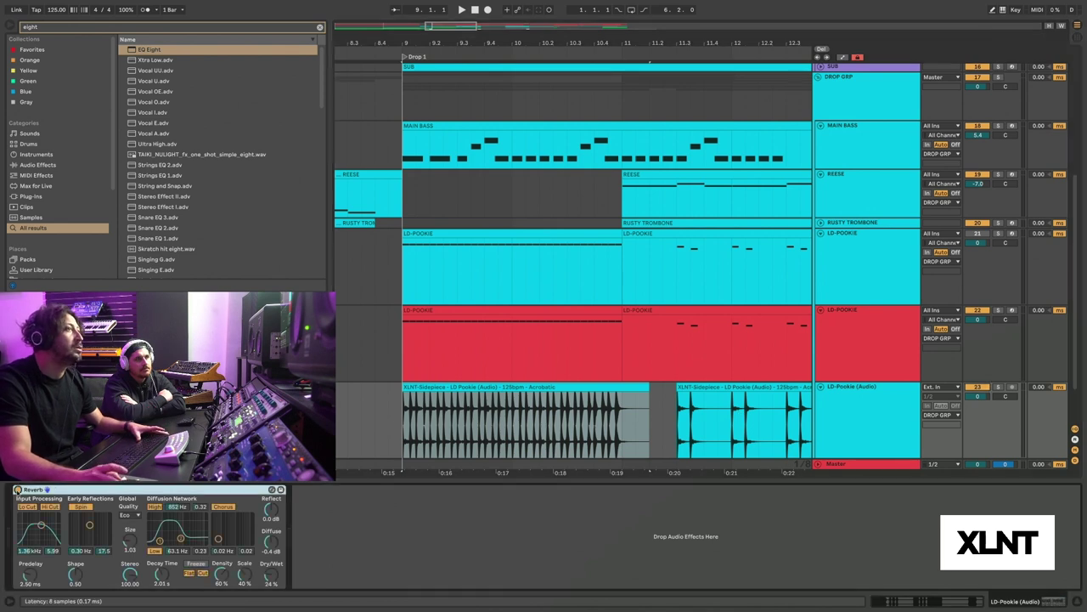
{"action": "left_click", "coordinate": [1001, 388]}
{"action": "key", "text": "space"}
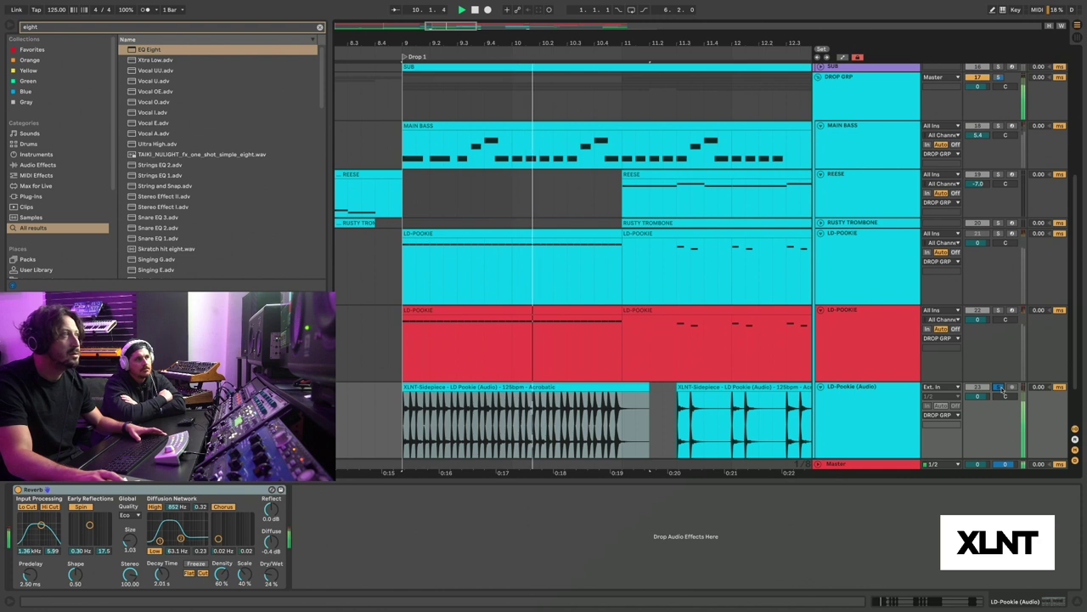
{"action": "key", "text": "space"}
{"action": "left_click", "coordinate": [456, 444]}
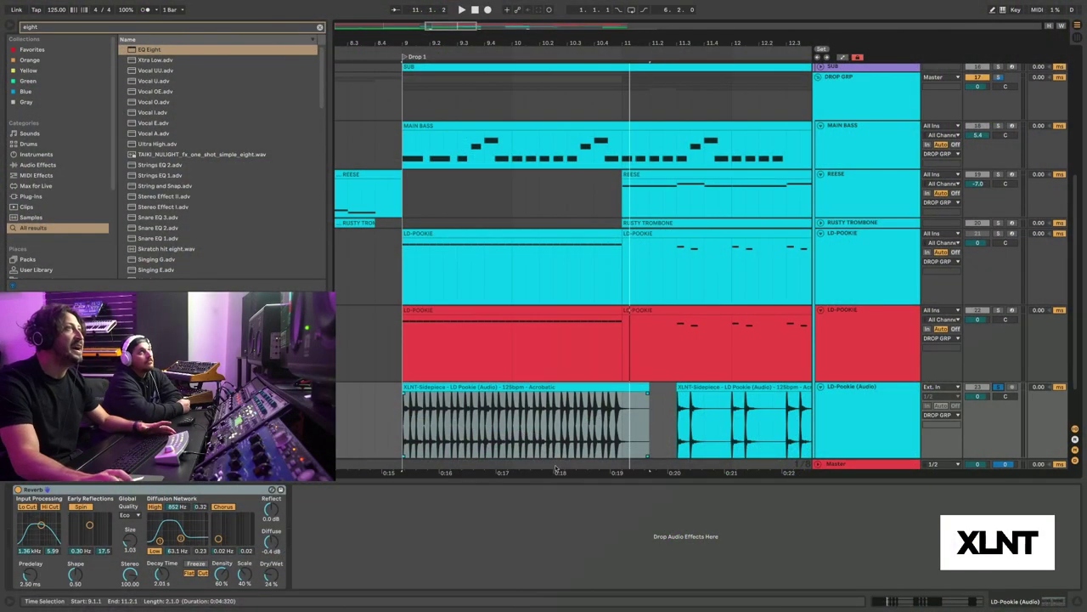
Show the DROP GRP track's devices and check the Volume Shaper macro's options
{"action": "scroll", "coordinate": [586, 276], "scroll_direction": "down", "scroll_amount": 3}
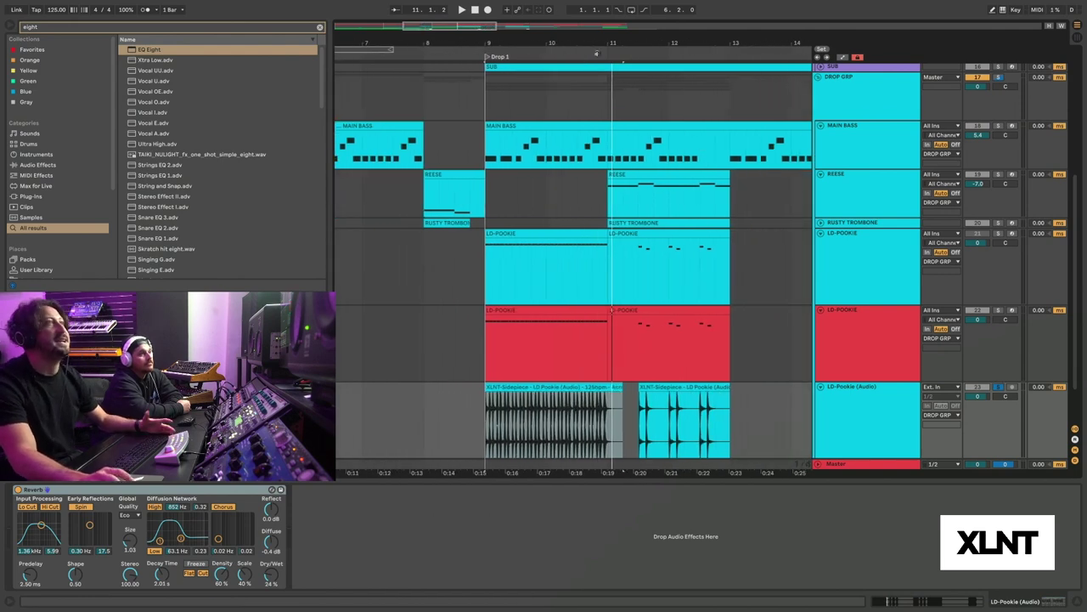
{"action": "left_click", "coordinate": [837, 97]}
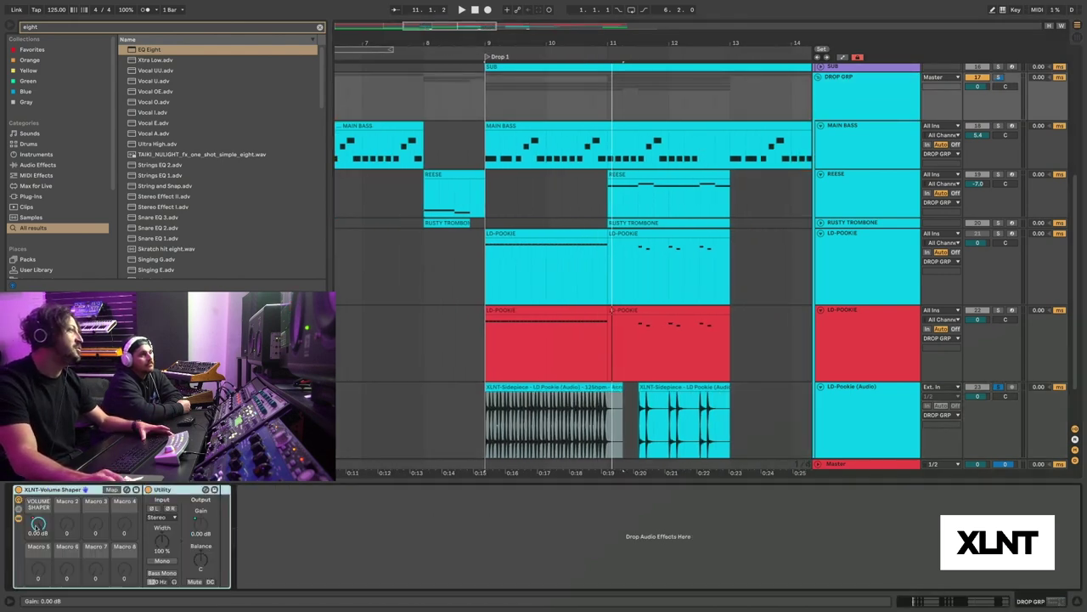
{"action": "right_click", "coordinate": [37, 523]}
{"action": "key", "text": "Escape"}
Show automation envelopes, play the drop to hear the pumping, and view LD-POOKIE's Serum chain
{"action": "key", "text": "a"}
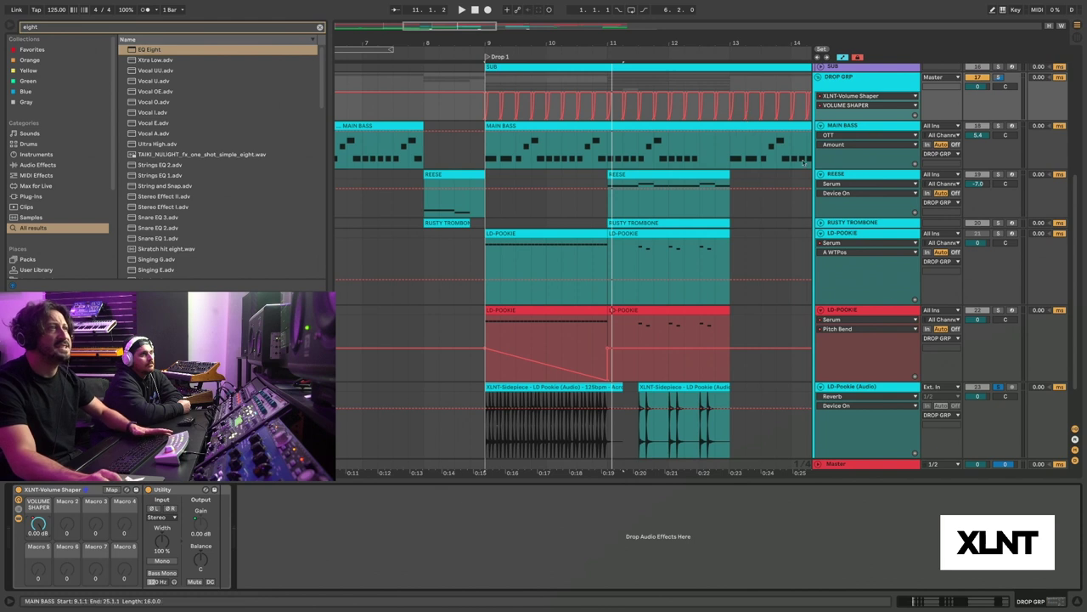
{"action": "key", "text": "space"}
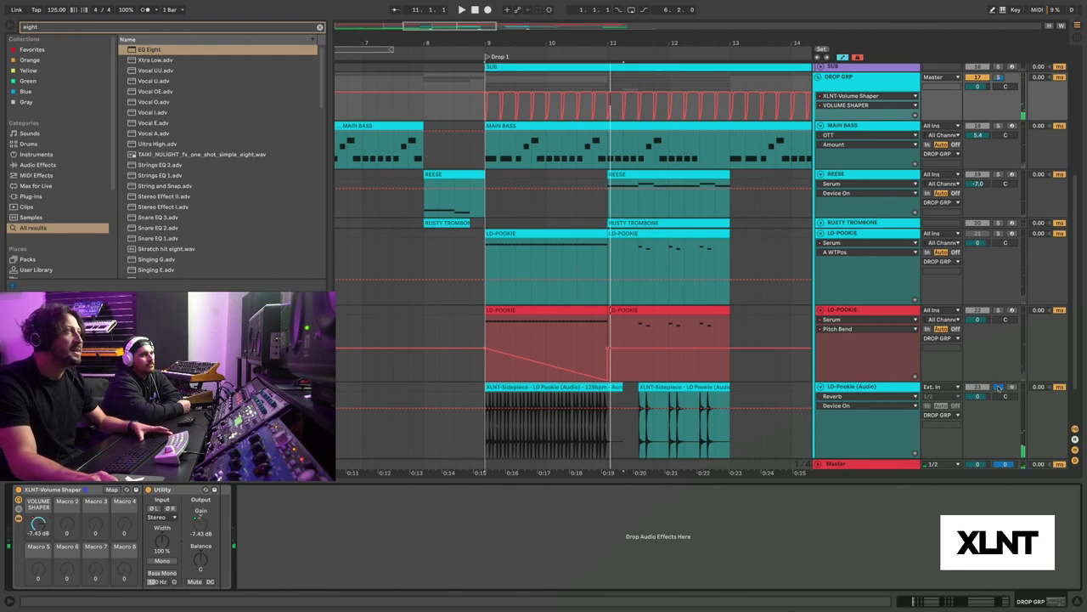
{"action": "left_click", "coordinate": [836, 286]}
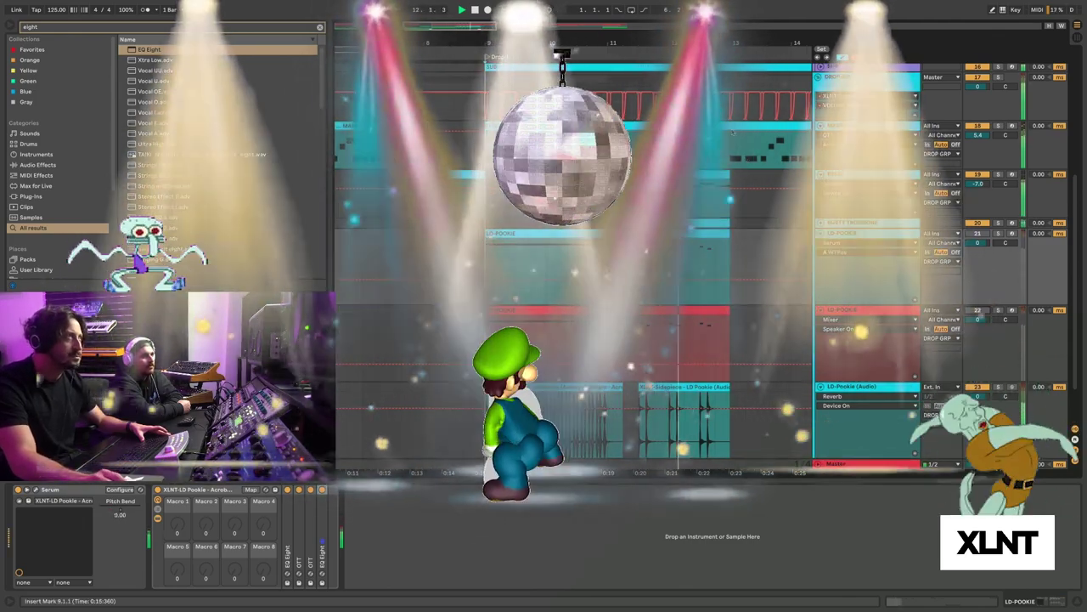
{"action": "scroll", "coordinate": [679, 274], "scroll_direction": "down", "scroll_amount": 3}
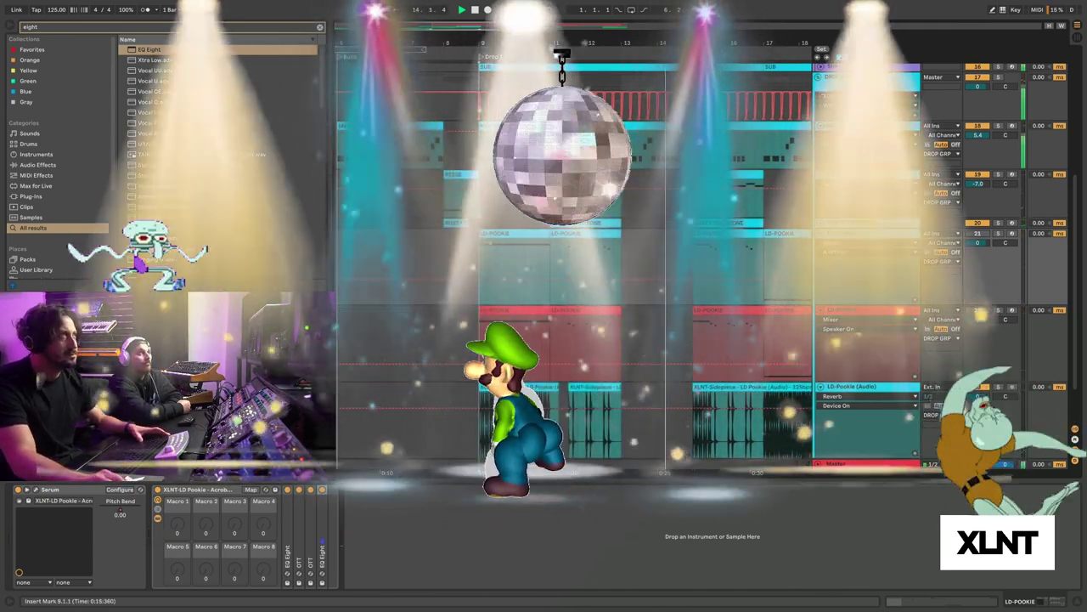
{"action": "scroll", "coordinate": [646, 255], "scroll_direction": "down", "scroll_amount": 1}
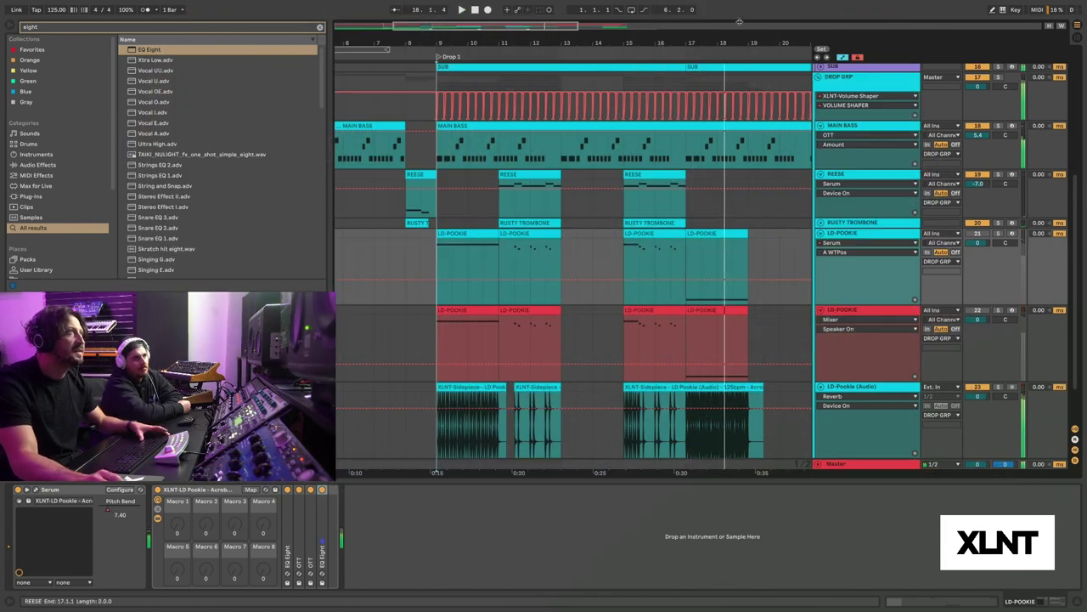
Zoom near bar 18, select the LD-POOKIE clip at bars 17–19, and display its Pitch Bend automation
{"action": "left_click_drag", "start_coordinate": [738, 42], "coordinate": [735, 77]}
{"action": "left_click", "coordinate": [684, 394]}
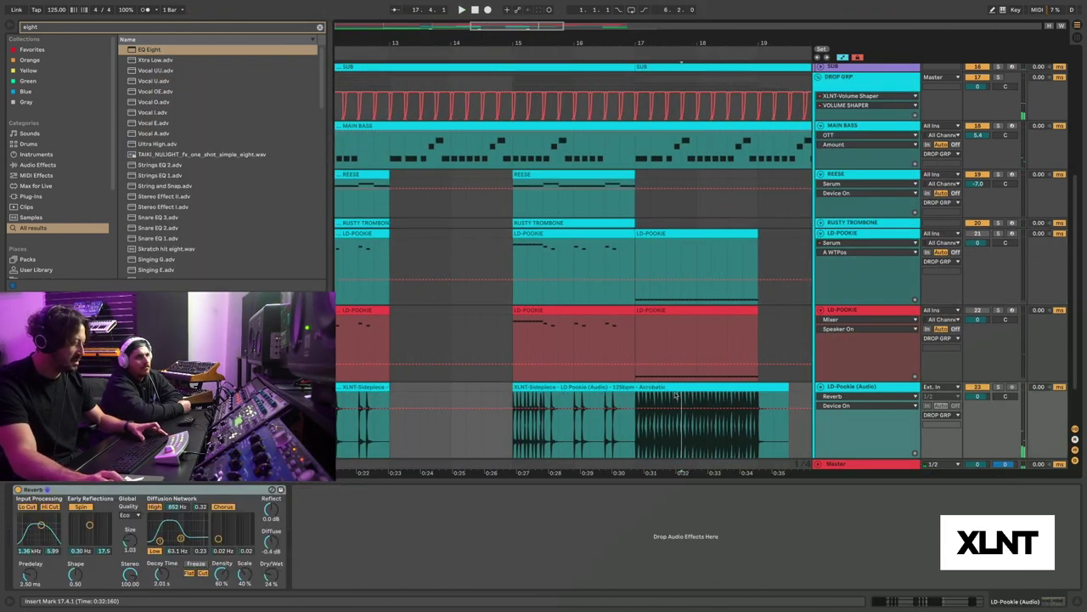
{"action": "left_click", "coordinate": [671, 308]}
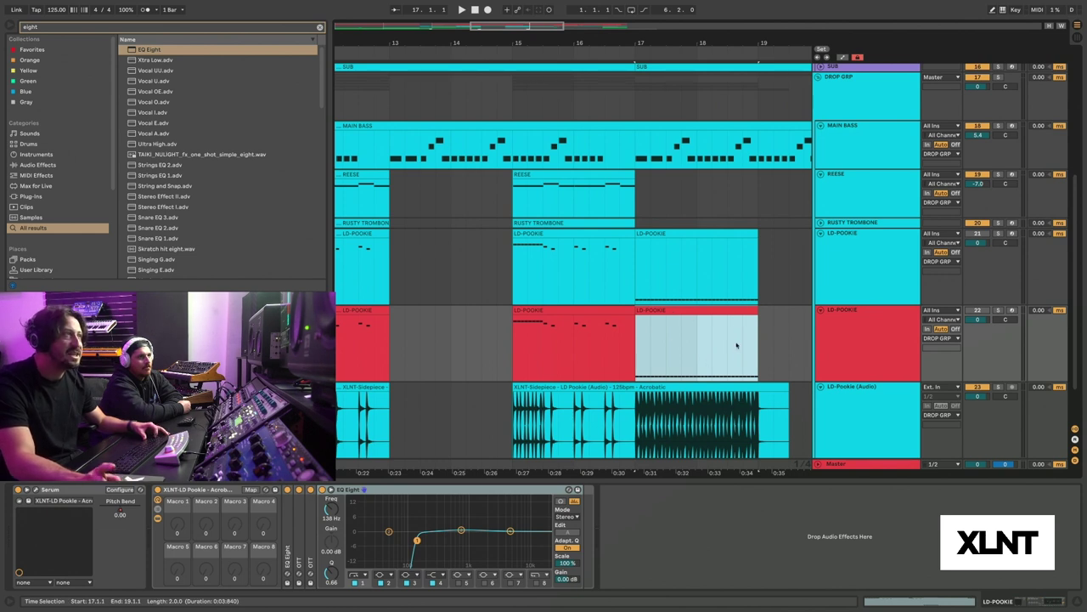
{"action": "key", "text": "a"}
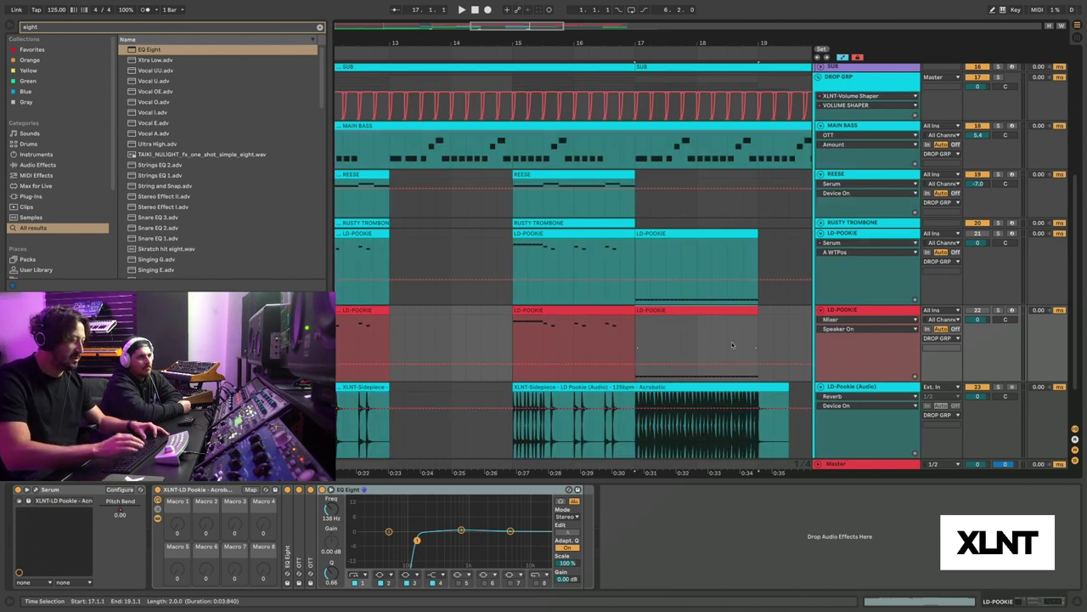
{"action": "scroll", "coordinate": [680, 340], "scroll_direction": "right", "scroll_amount": 1}
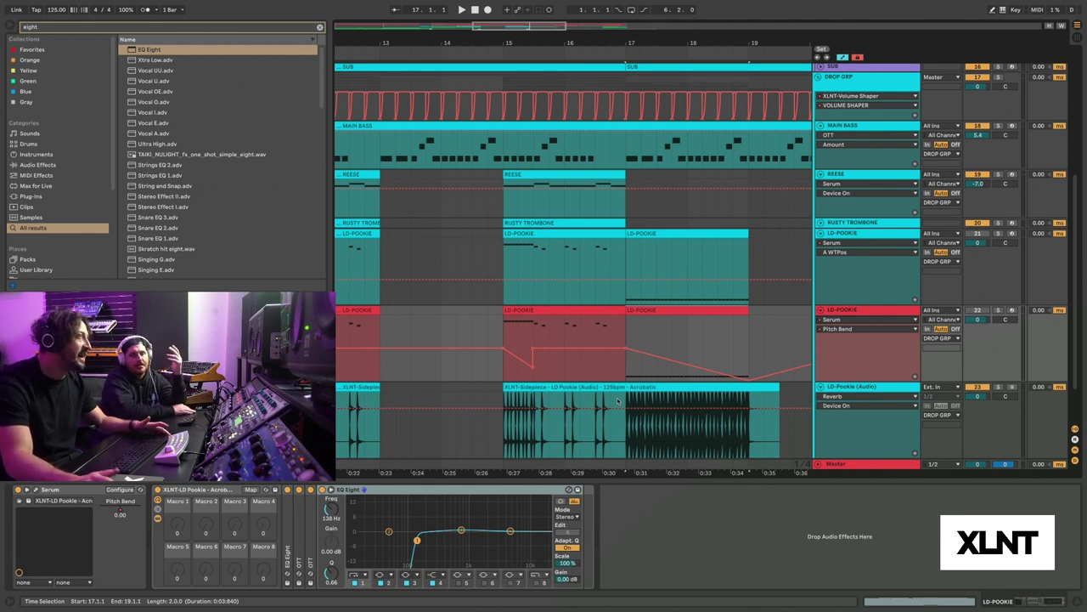
{"action": "left_click_drag", "start_coordinate": [633, 43], "coordinate": [640, 43]}
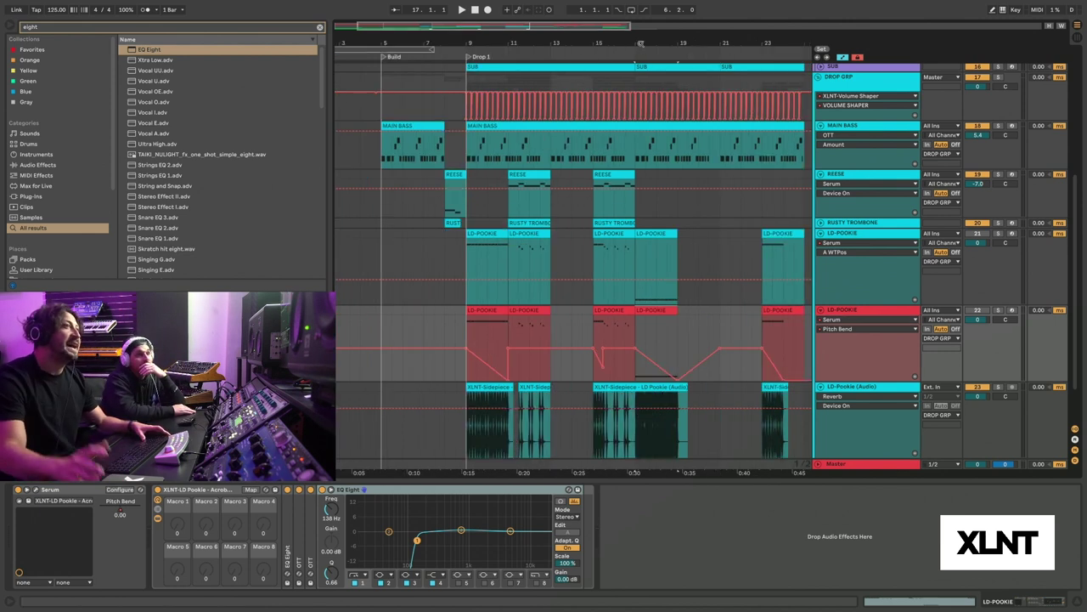